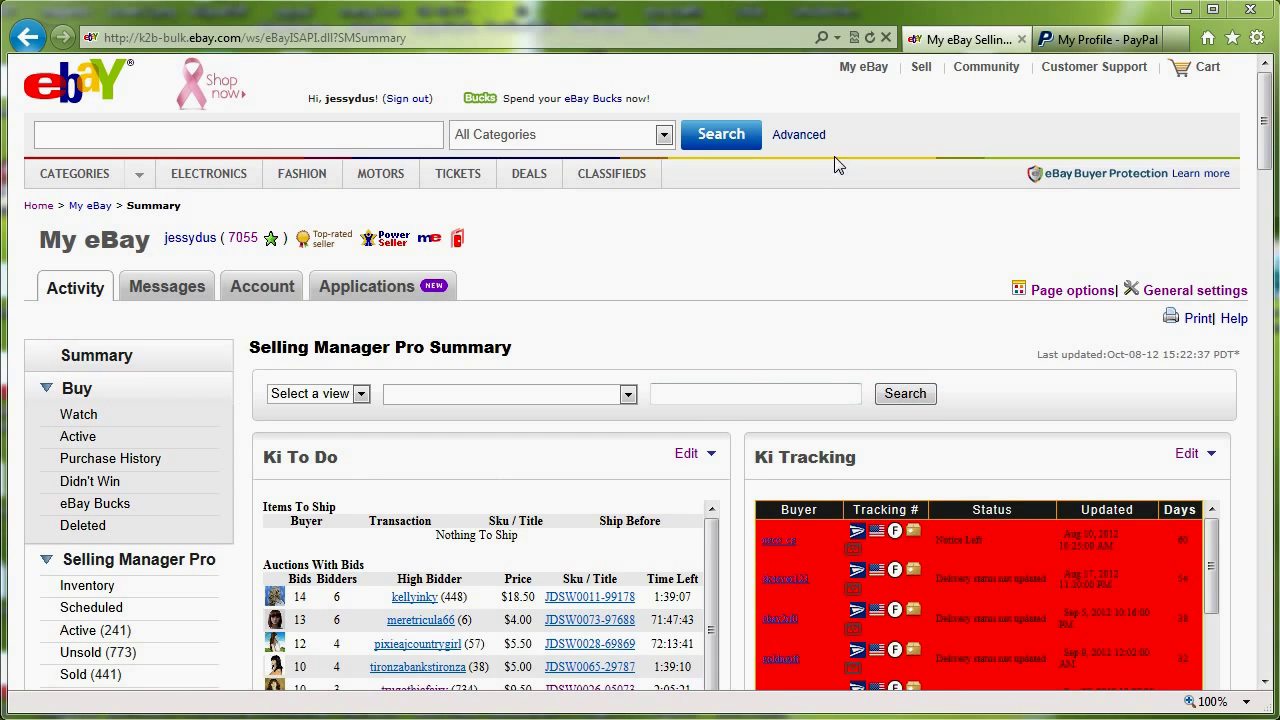
Open Site Preferences from the My eBay Account menu
{"action": "mouse_move", "coordinate": [866, 80]}
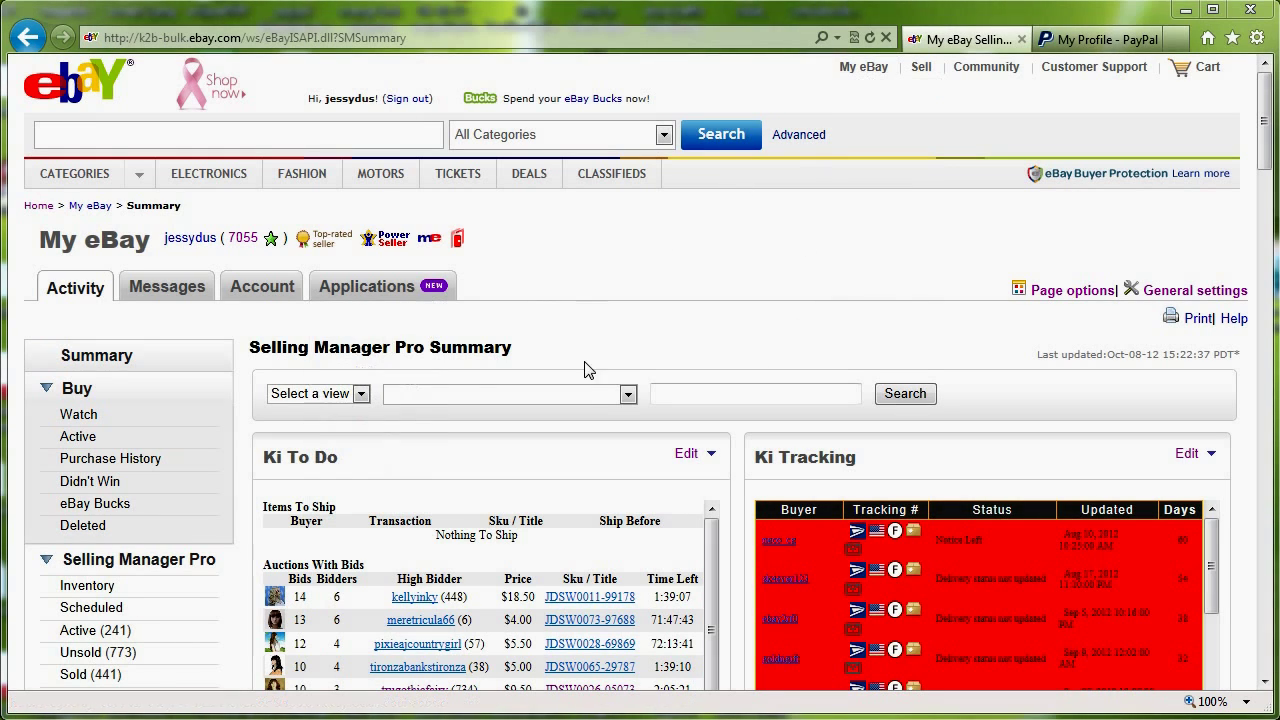
{"action": "mouse_move", "coordinate": [263, 292]}
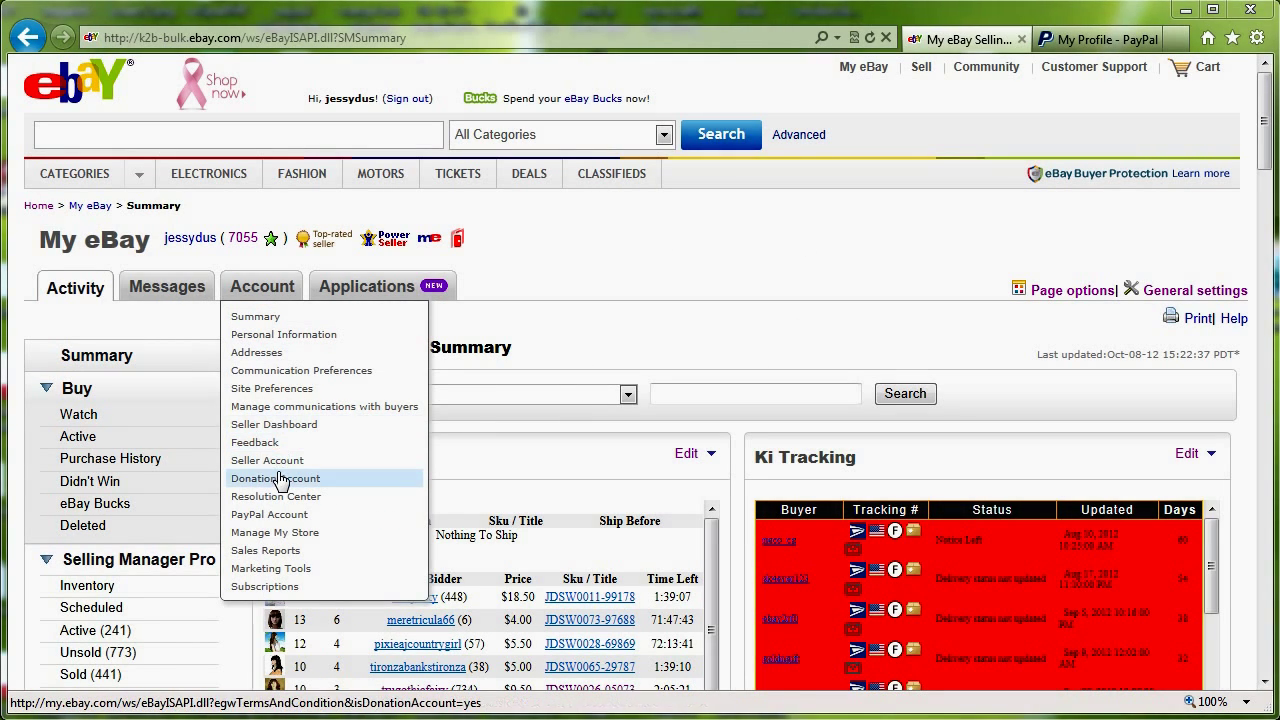
{"action": "left_click", "coordinate": [285, 396]}
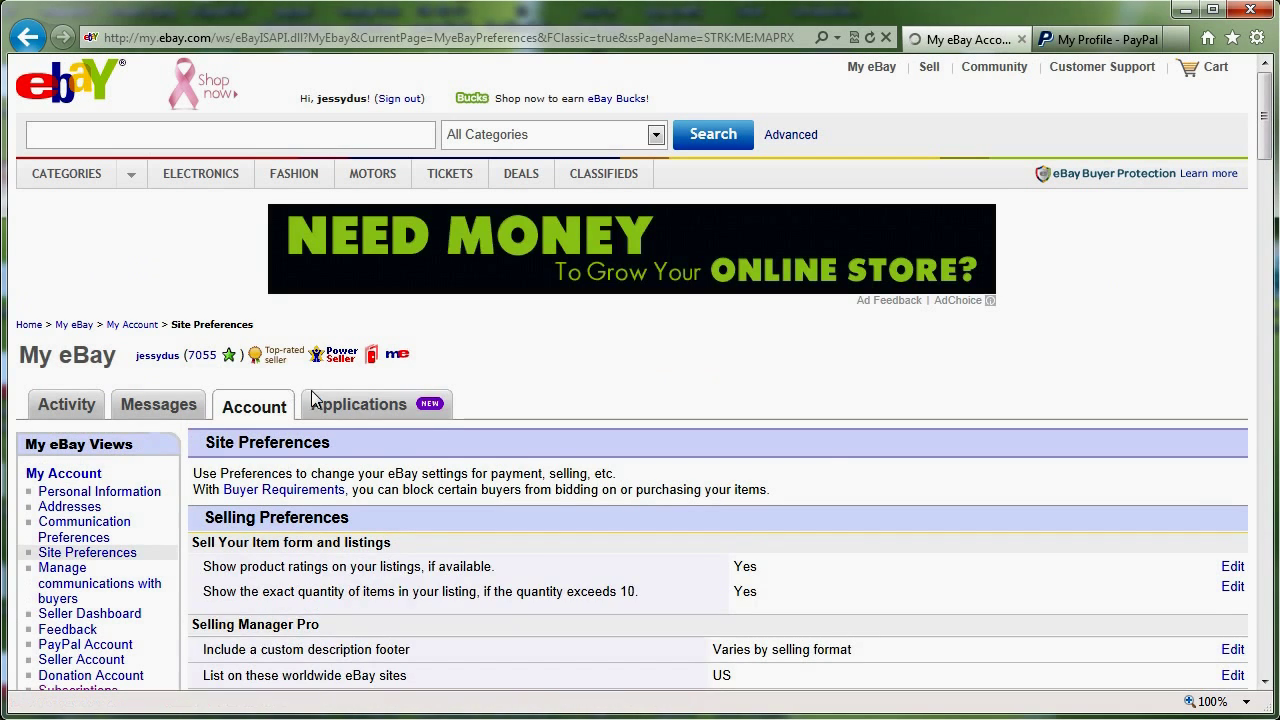
Scroll down to General Preferences and expand the Third-party authorizations row
{"action": "scroll", "coordinate": [470, 578], "scroll_direction": "down", "scroll_amount": 5}
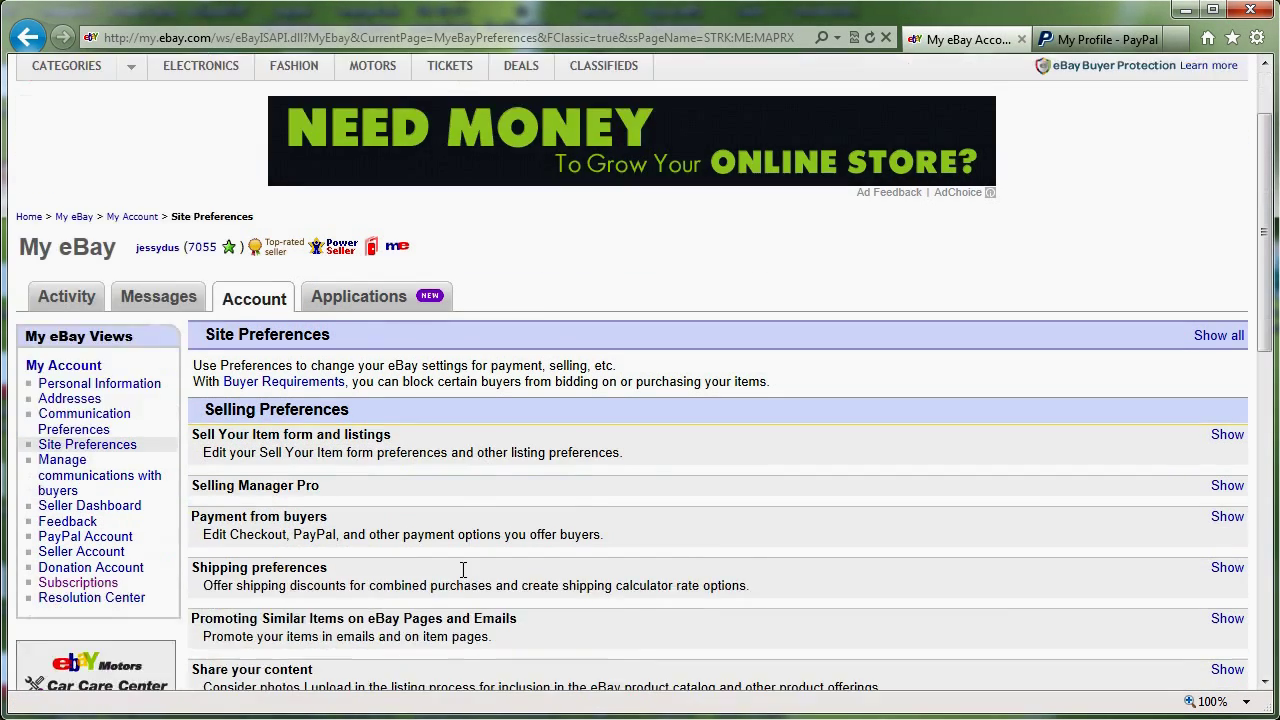
{"action": "scroll", "coordinate": [458, 578], "scroll_direction": "down", "scroll_amount": 3}
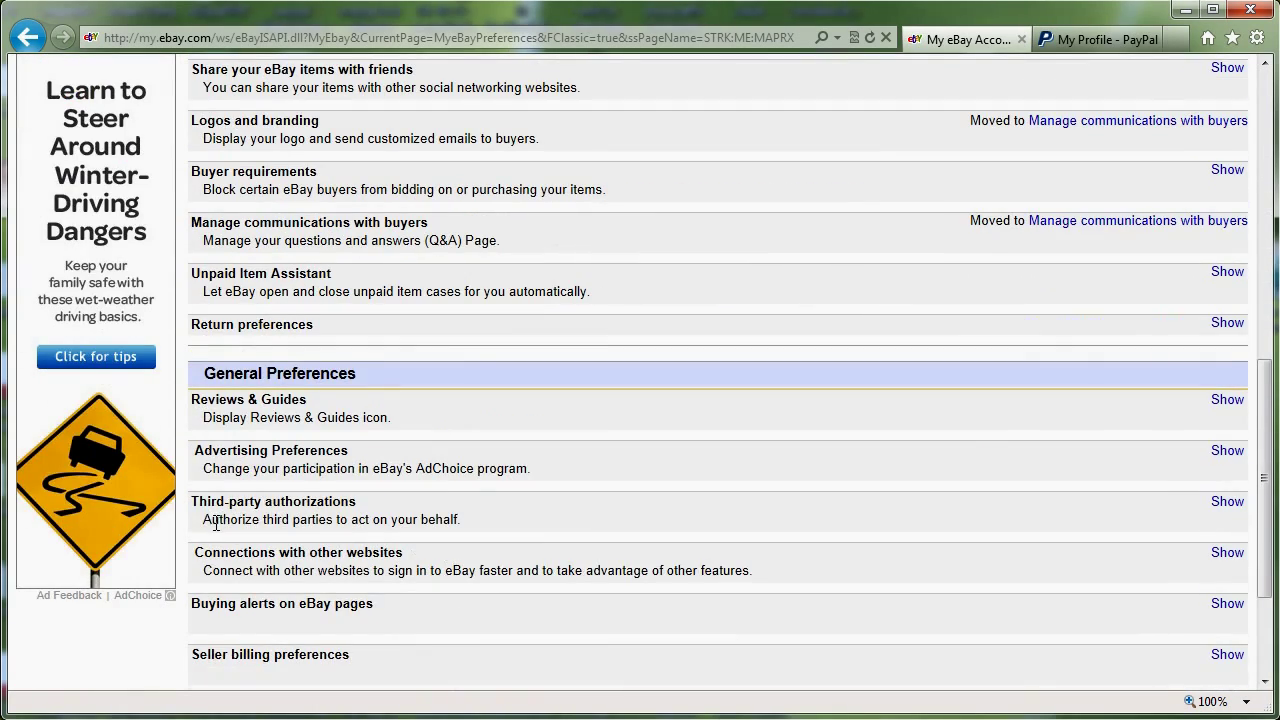
{"action": "left_click_drag", "start_coordinate": [204, 519], "coordinate": [1258, 518]}
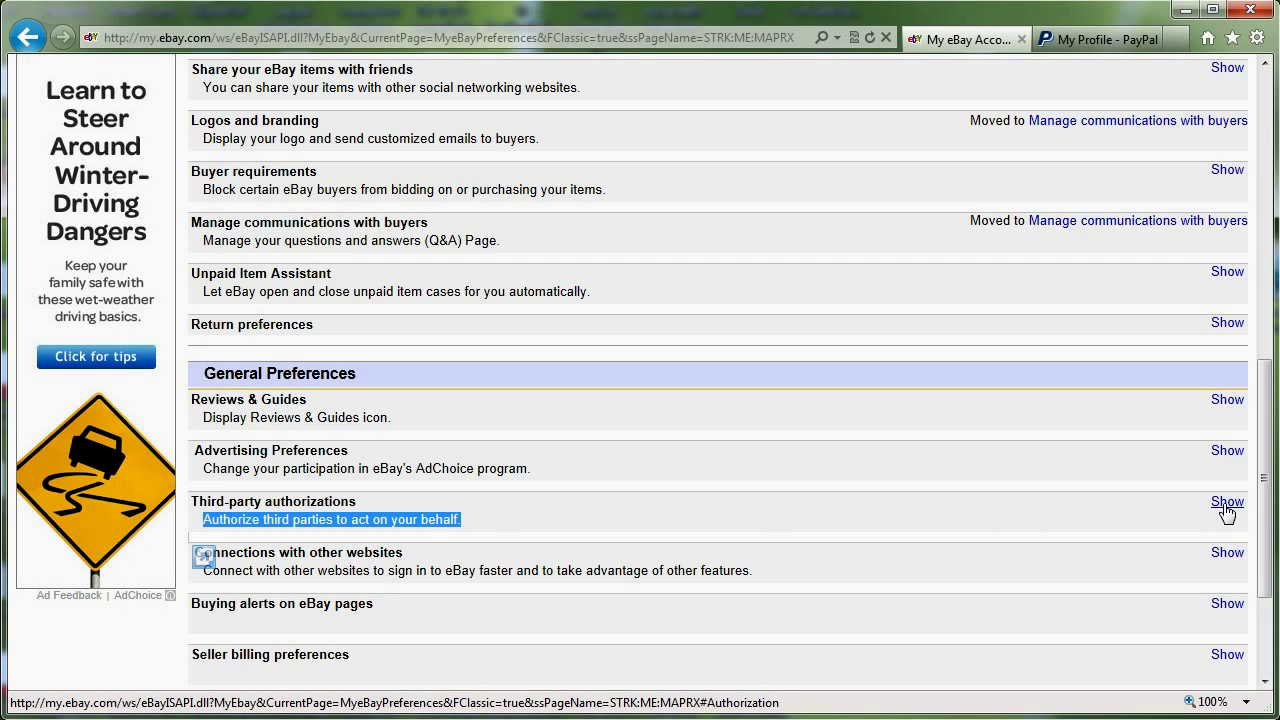
{"action": "left_click", "coordinate": [1226, 503]}
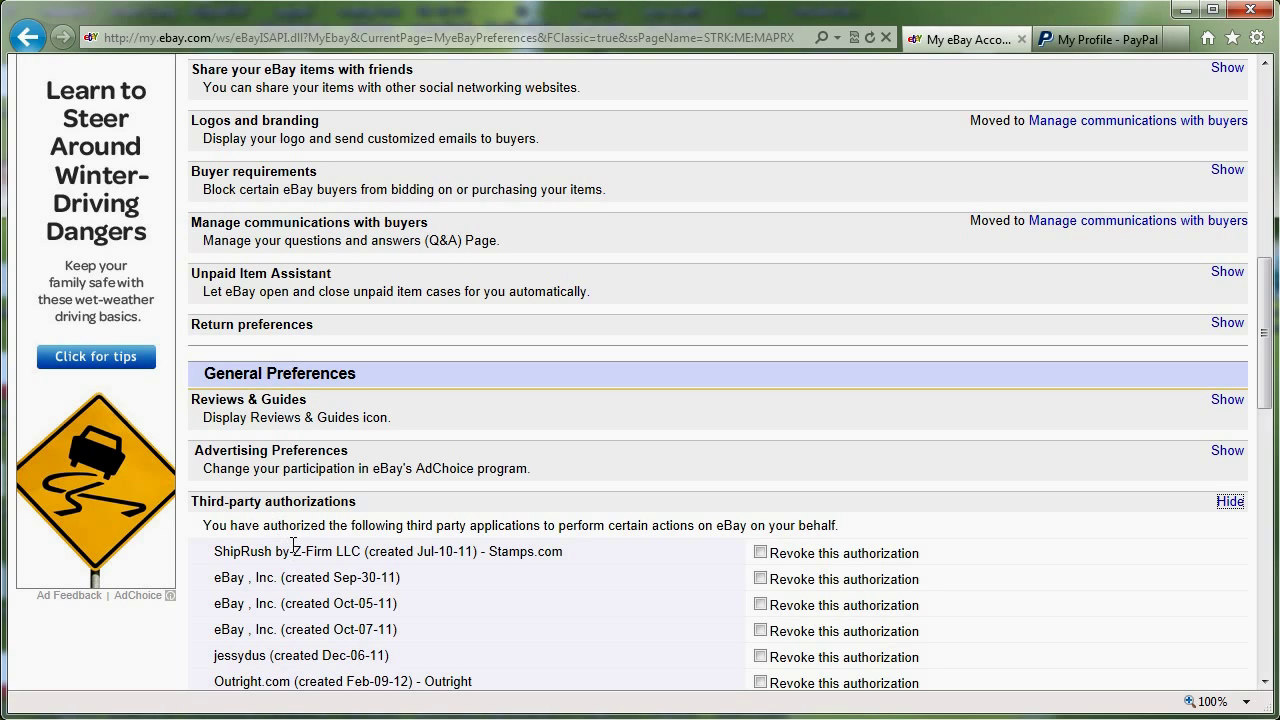
Review the authorized apps, such as ShipRush by Z-Firm and Outright.com, and scroll further down the list
{"action": "left_click_drag", "start_coordinate": [214, 551], "coordinate": [336, 553]}
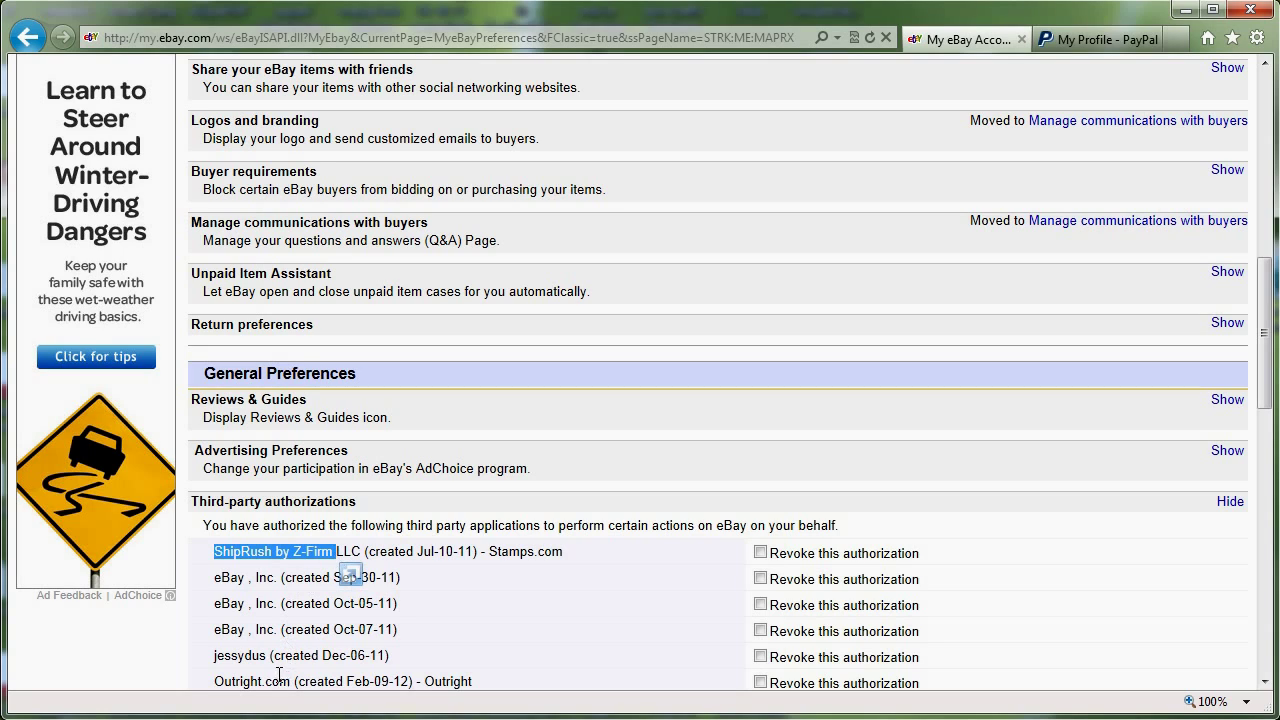
{"action": "left_click_drag", "start_coordinate": [265, 681], "coordinate": [346, 681]}
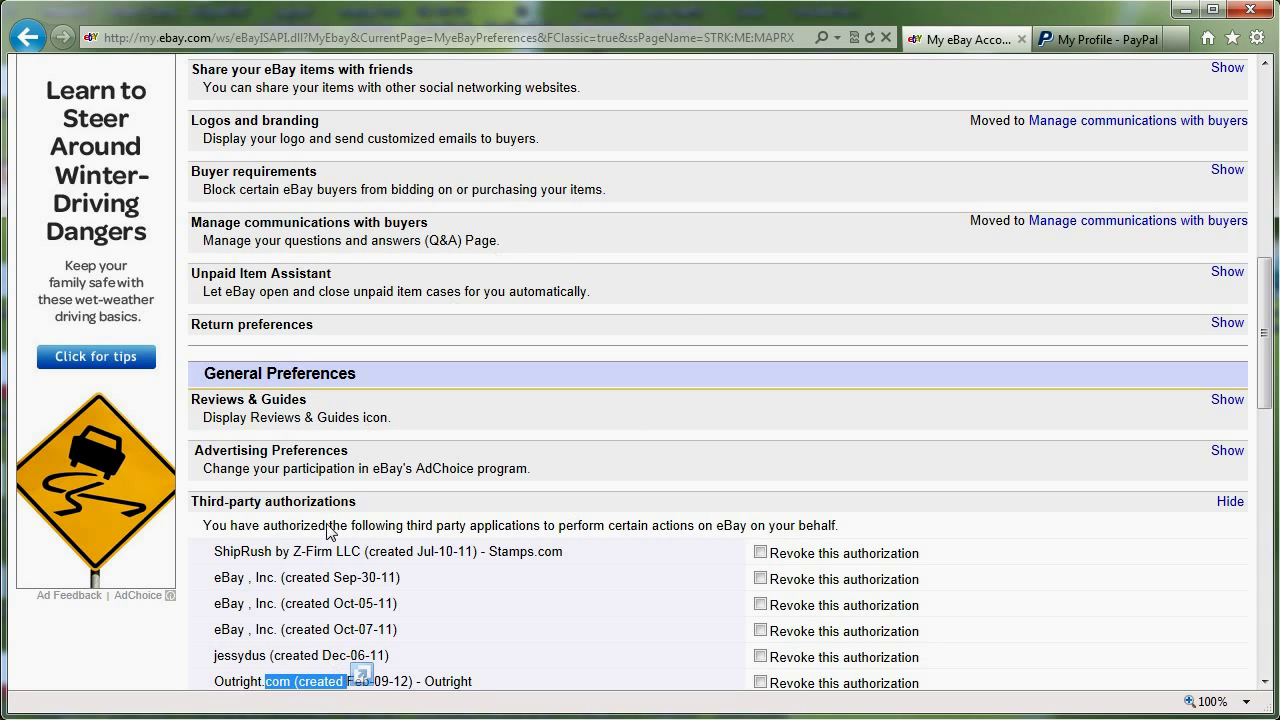
{"action": "left_click", "coordinate": [421, 583]}
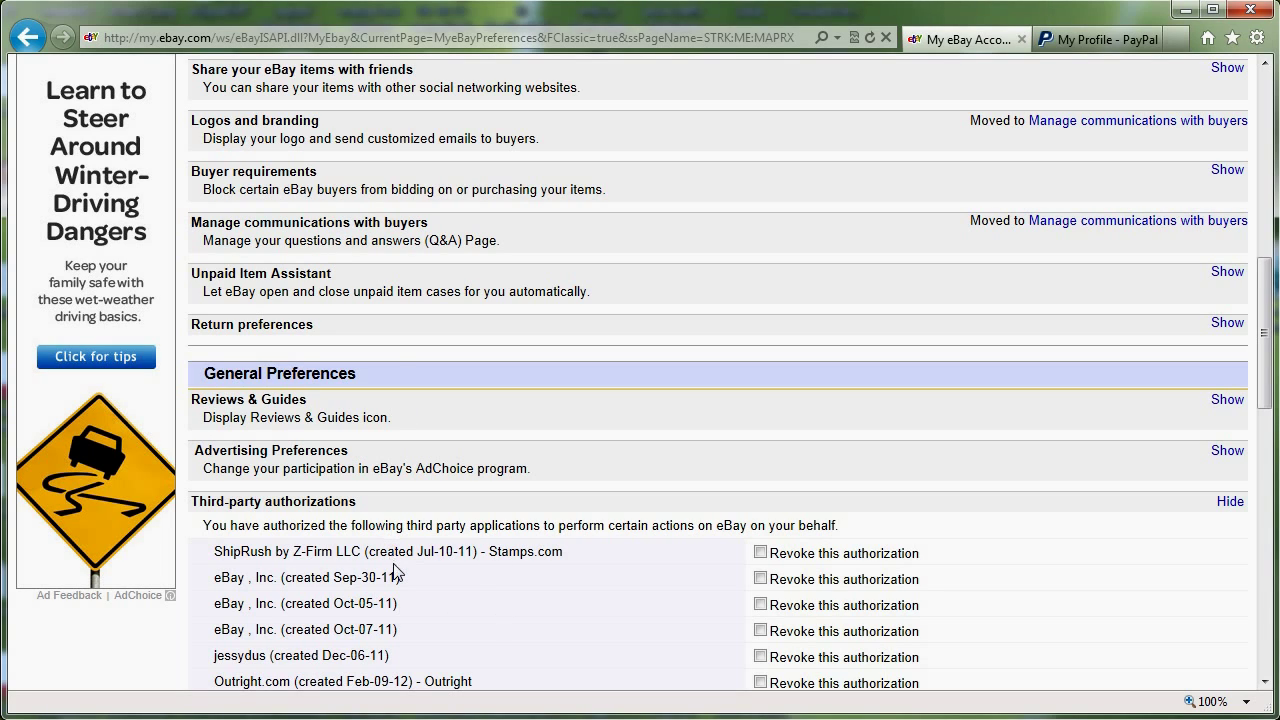
{"action": "scroll", "coordinate": [395, 570], "scroll_direction": "down", "scroll_amount": 3}
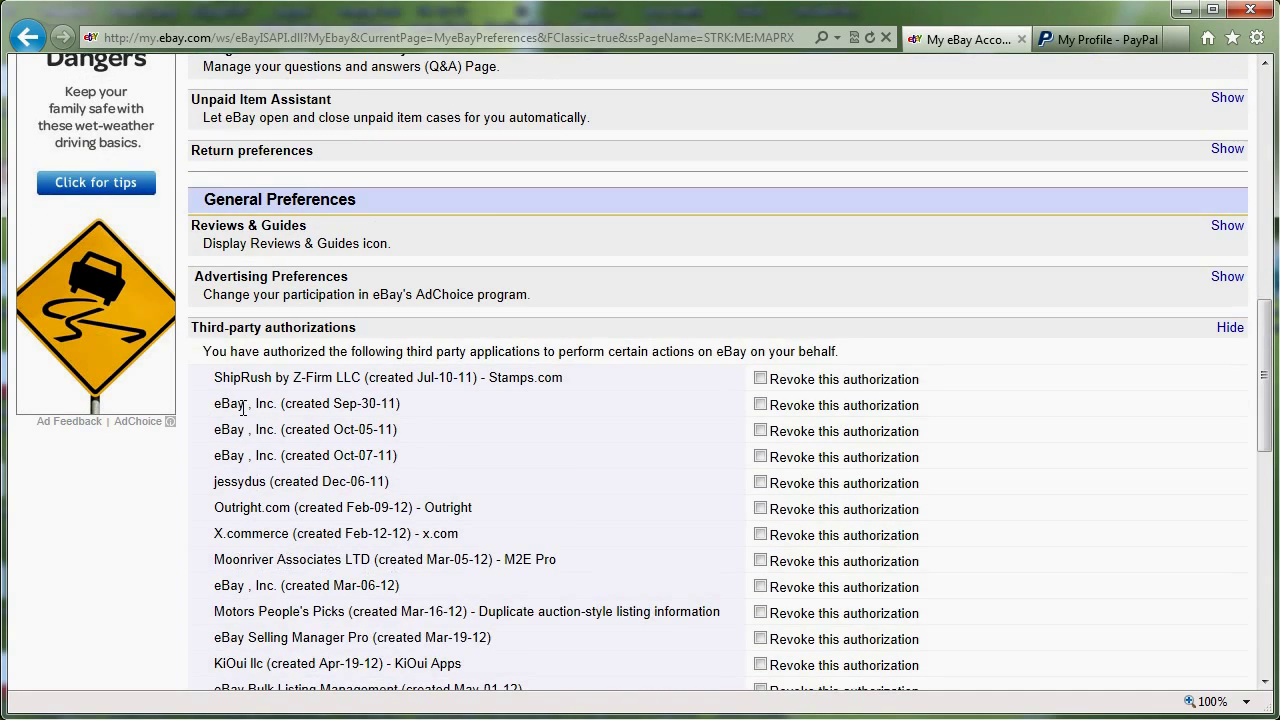
Tick 'Revoke this authorization' for Moonriver Associates LTD and apply the change
{"action": "left_click_drag", "start_coordinate": [214, 585], "coordinate": [292, 614]}
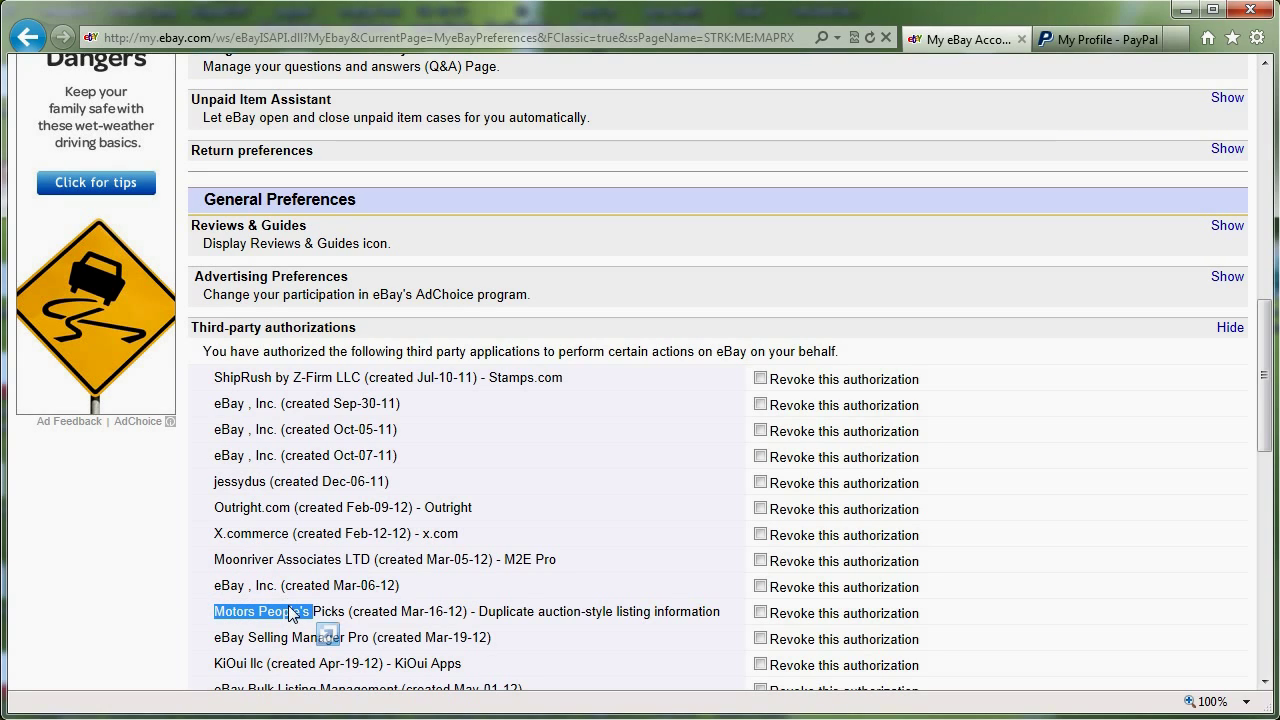
{"action": "scroll", "coordinate": [292, 614], "scroll_direction": "down", "scroll_amount": 1}
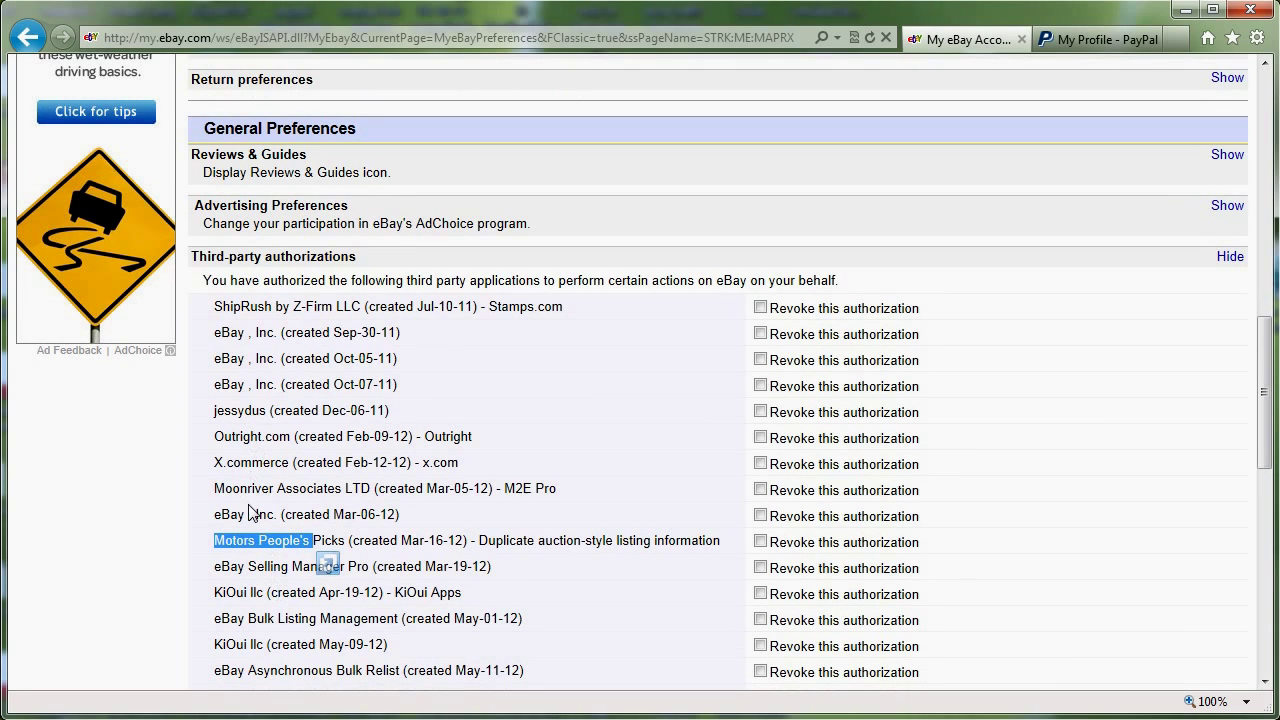
{"action": "left_click_drag", "start_coordinate": [236, 492], "coordinate": [355, 487]}
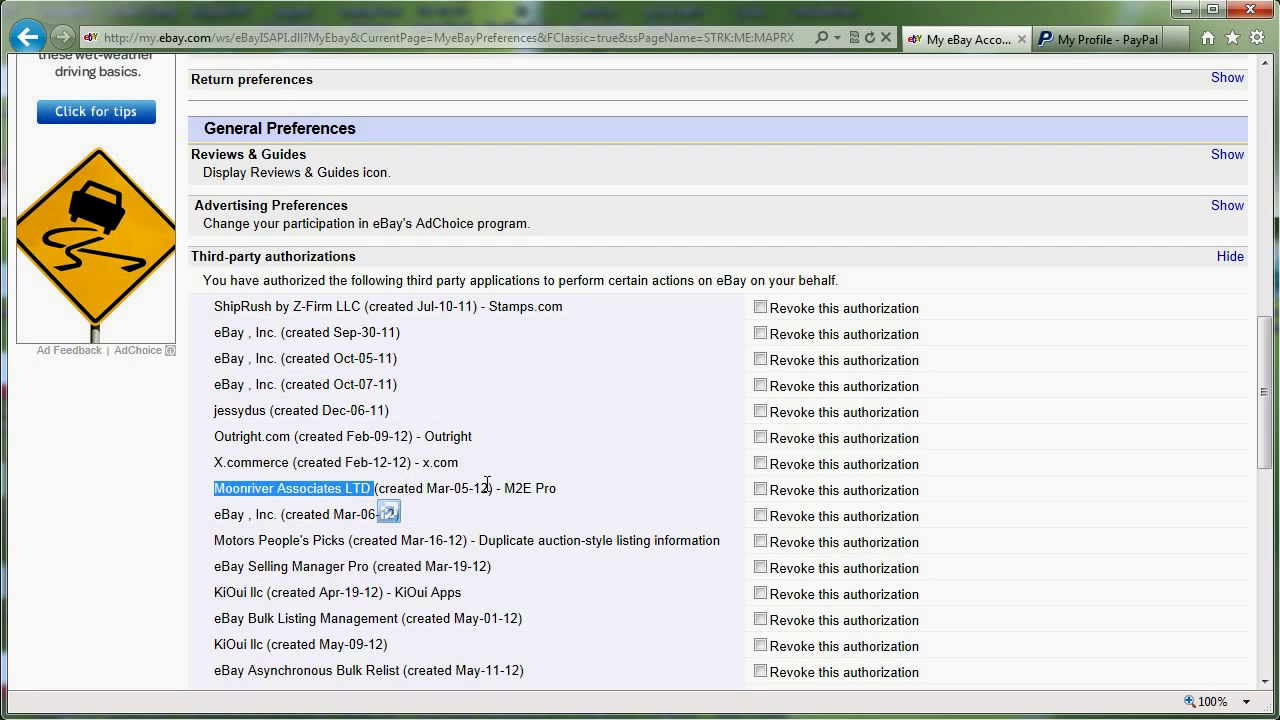
{"action": "left_click", "coordinate": [761, 490]}
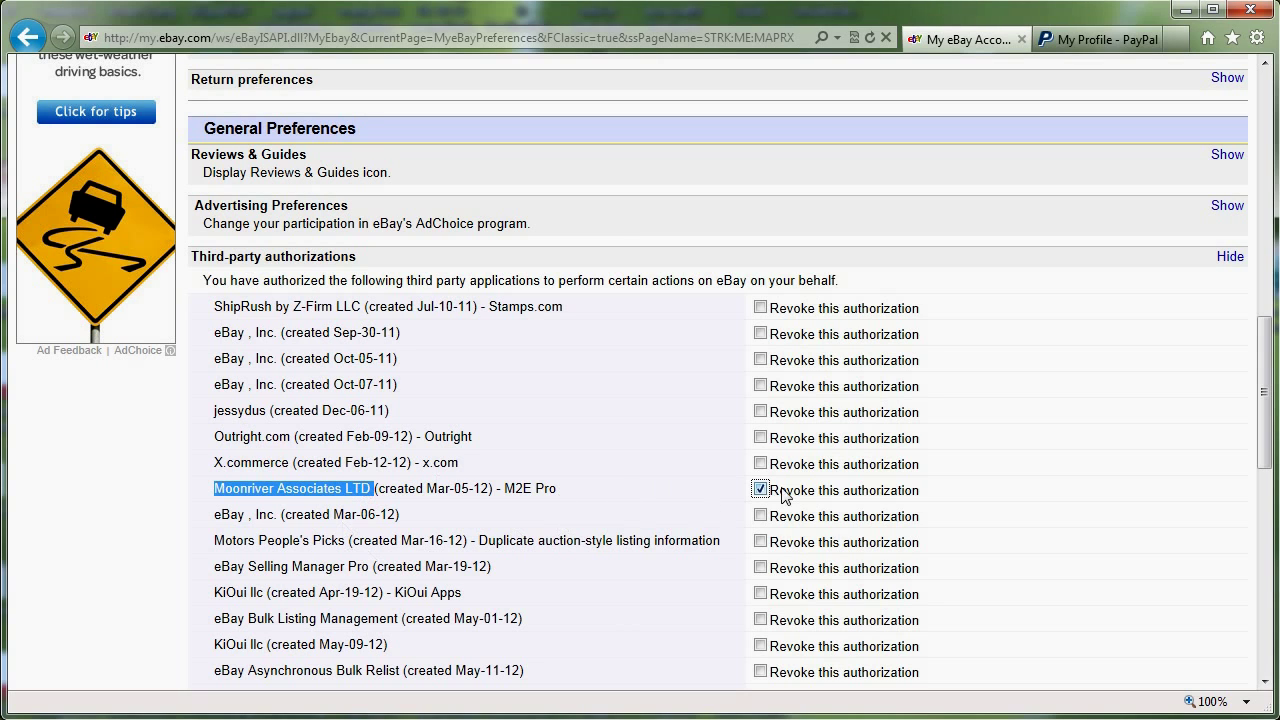
{"action": "scroll", "coordinate": [709, 546], "scroll_direction": "down", "scroll_amount": 5}
{"action": "scroll", "coordinate": [709, 546], "scroll_direction": "down", "scroll_amount": 5}
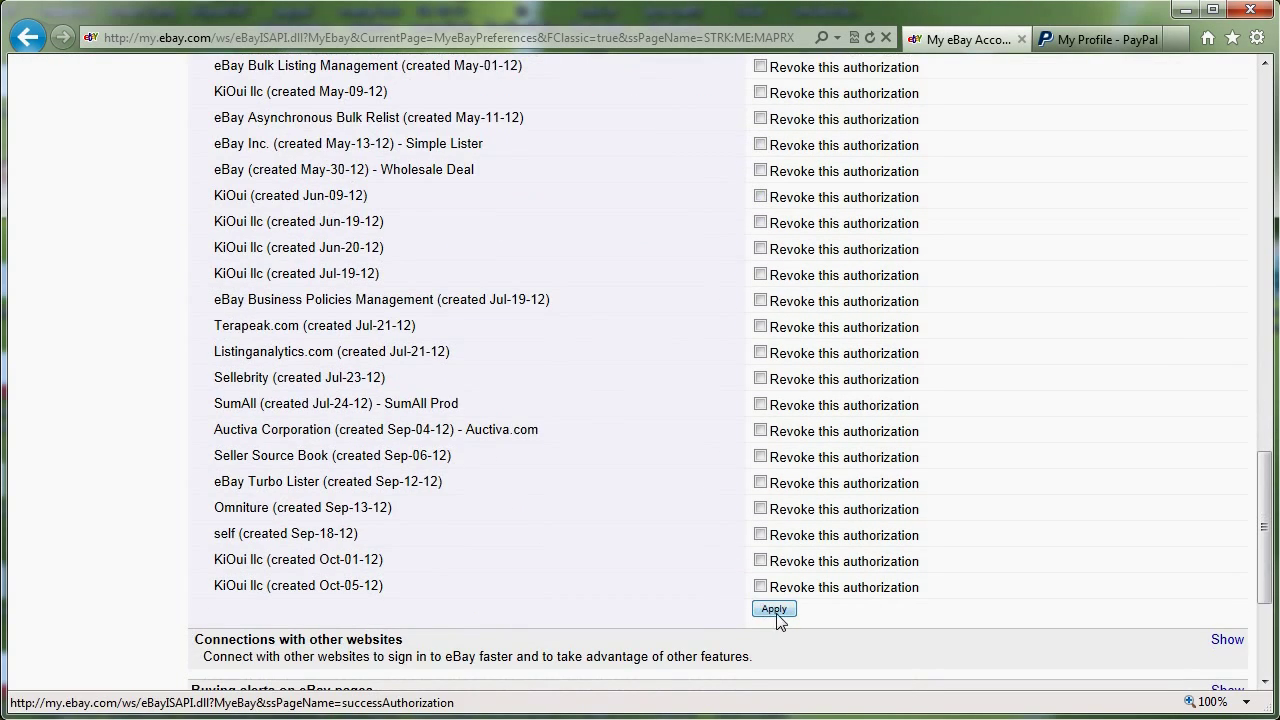
{"action": "left_click", "coordinate": [775, 610]}
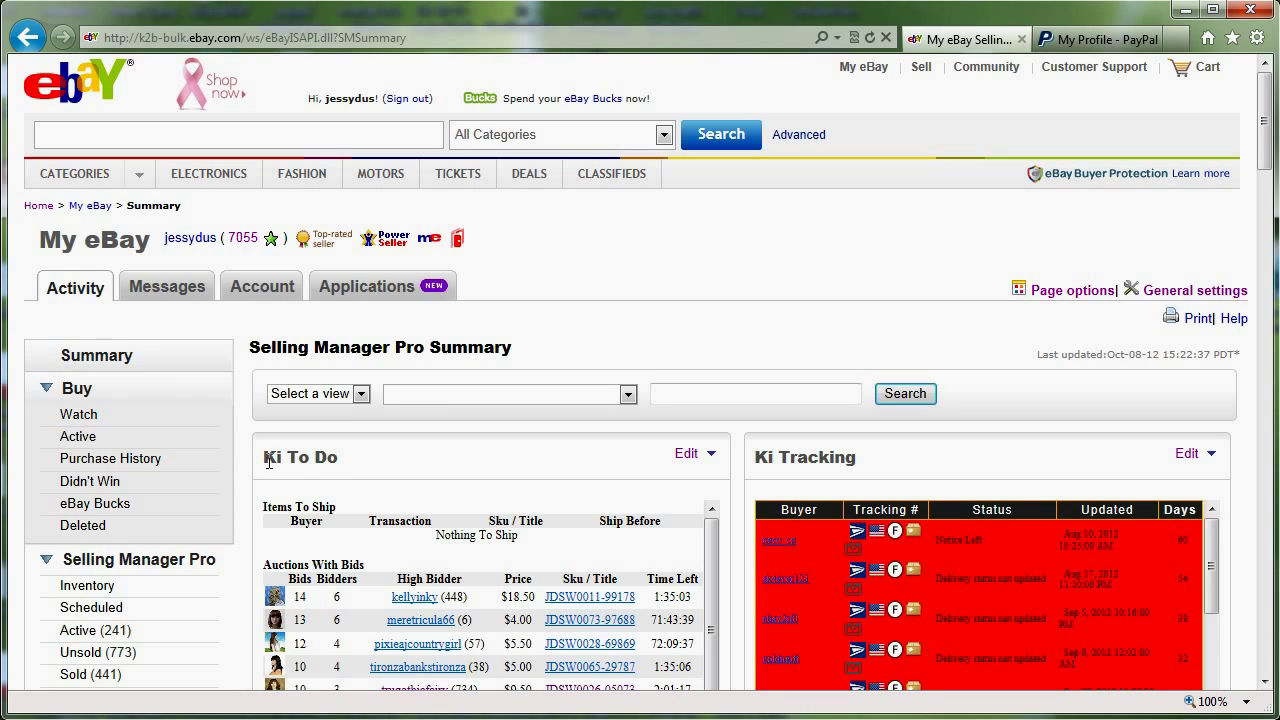
Note the Ki To Do panel, then move to the 'My Profile - PayPal' browser tab
{"action": "left_click_drag", "start_coordinate": [268, 462], "coordinate": [342, 460]}
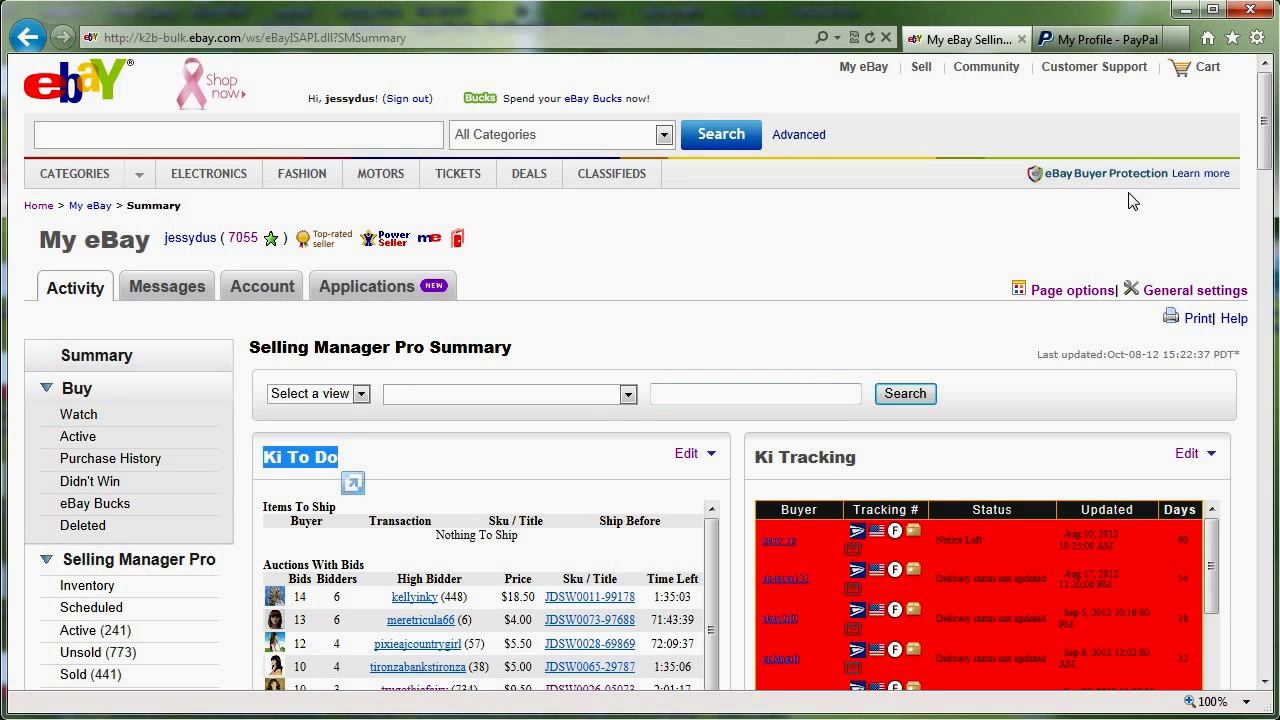
{"action": "left_click", "coordinate": [1127, 45]}
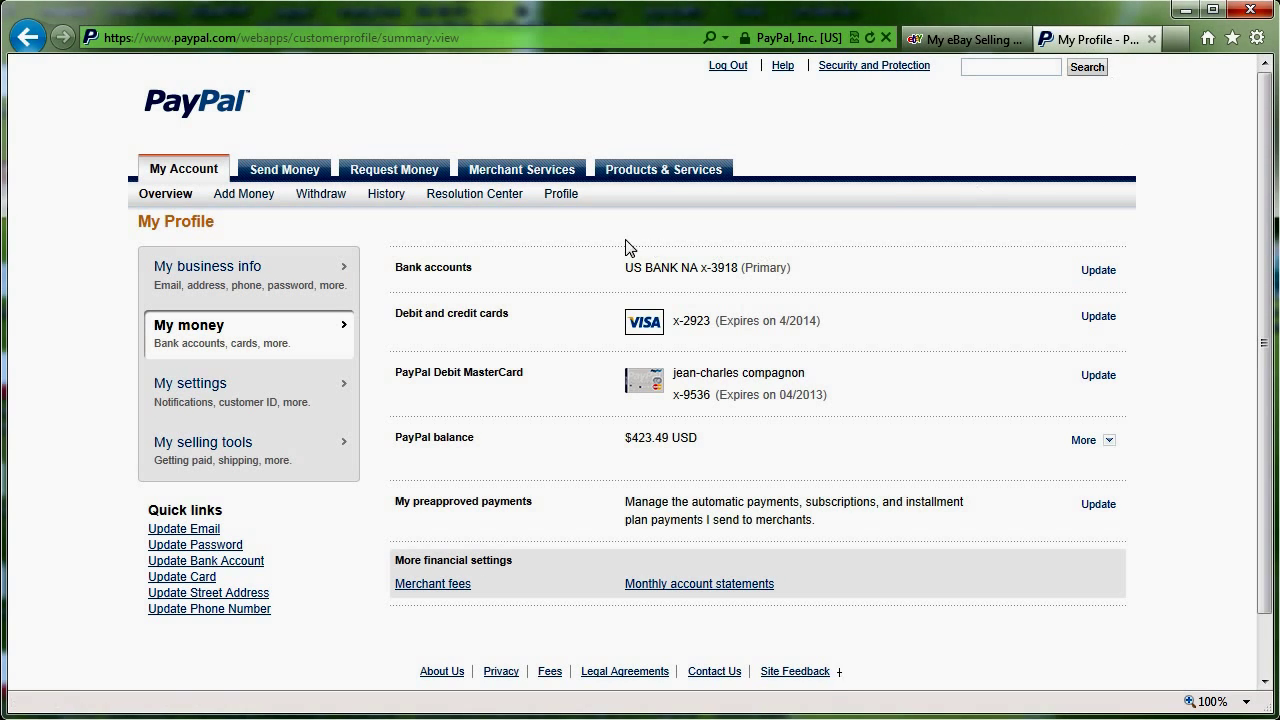
Reload PayPal My Profile and open the My preapproved payments page through Update
{"action": "left_click", "coordinate": [562, 196]}
{"action": "left_click_drag", "start_coordinate": [403, 505], "coordinate": [521, 507]}
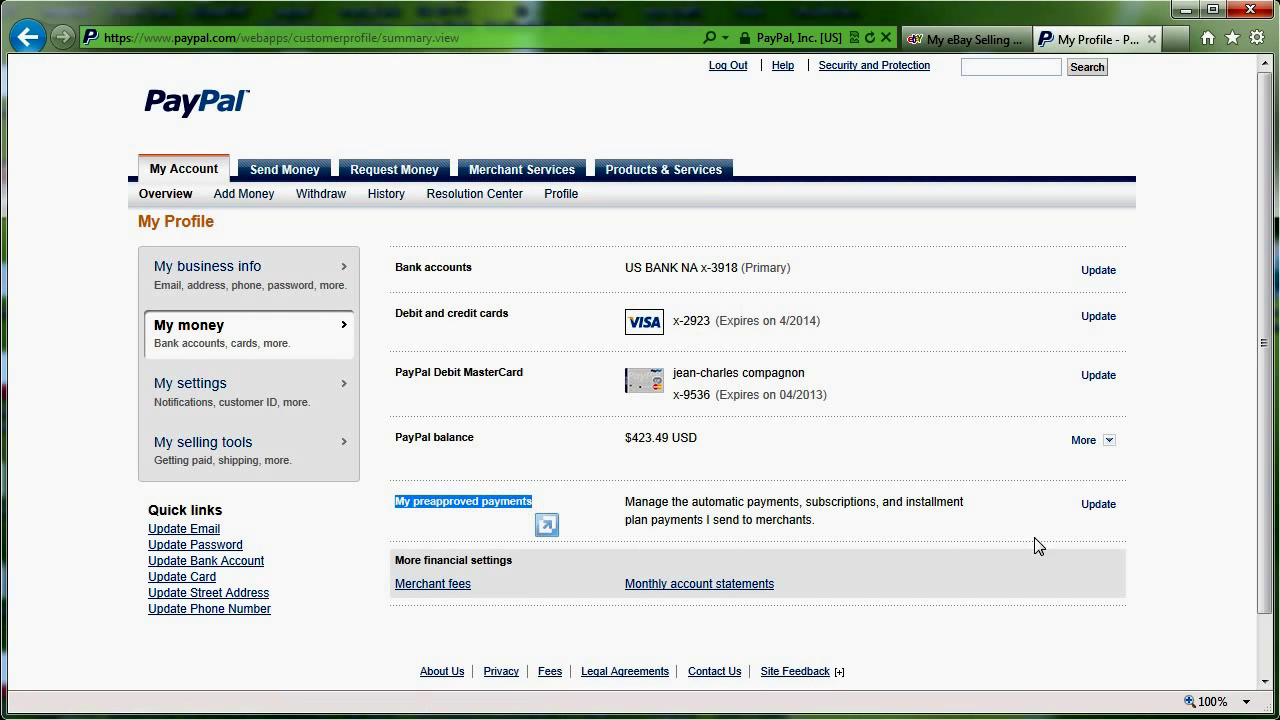
{"action": "left_click", "coordinate": [1113, 510]}
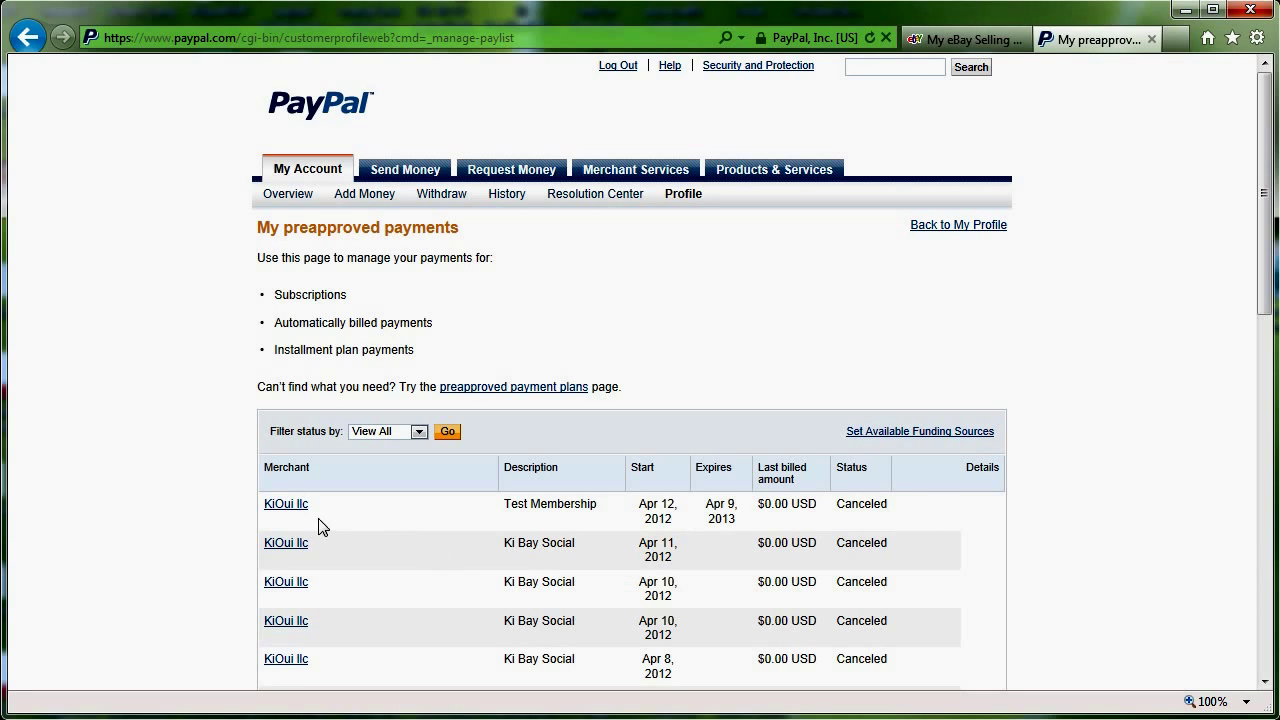
{"action": "left_click_drag", "start_coordinate": [260, 511], "coordinate": [329, 517]}
{"action": "left_click_drag", "start_coordinate": [419, 512], "coordinate": [592, 520]}
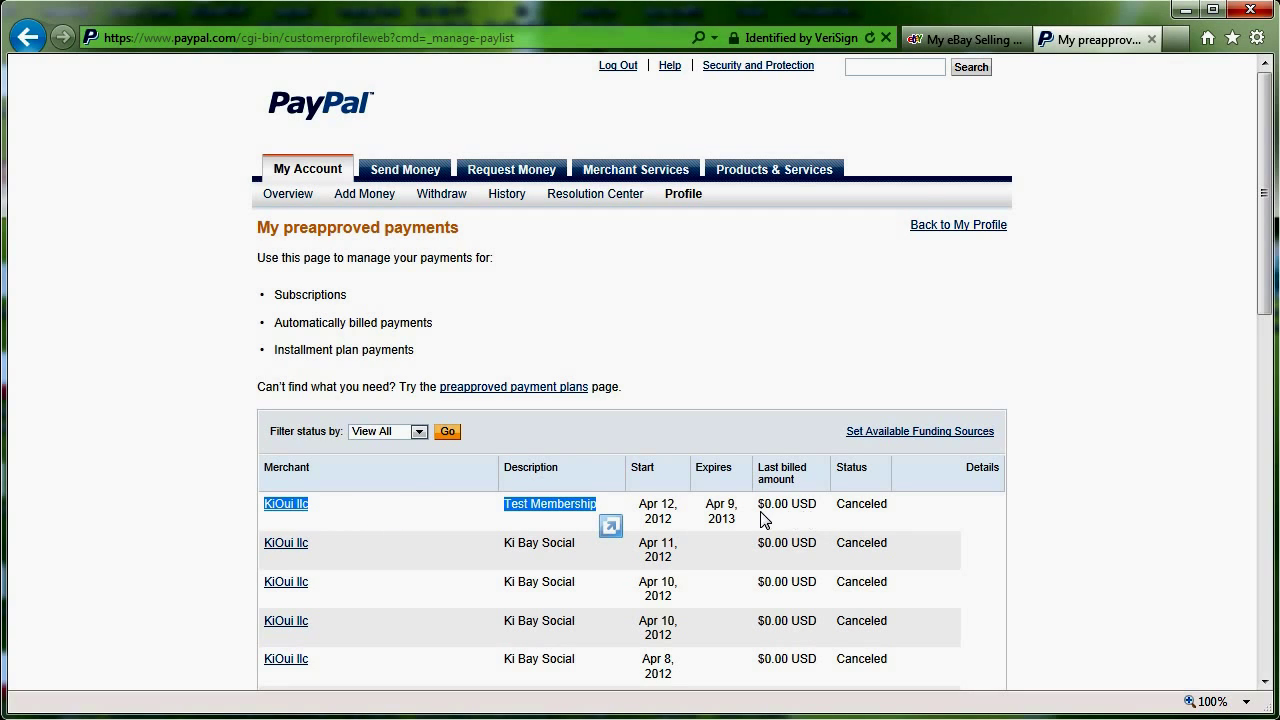
{"action": "left_click_drag", "start_coordinate": [647, 510], "coordinate": [737, 519]}
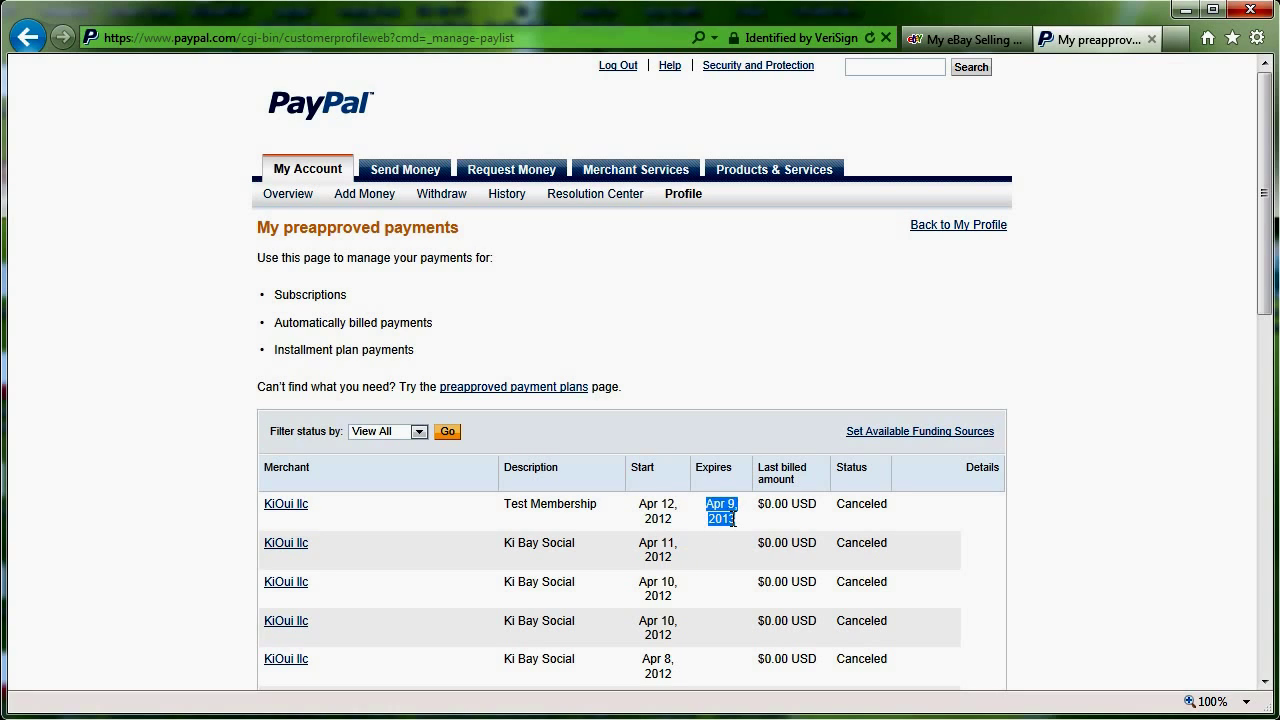
{"action": "left_click_drag", "start_coordinate": [846, 503], "coordinate": [868, 509]}
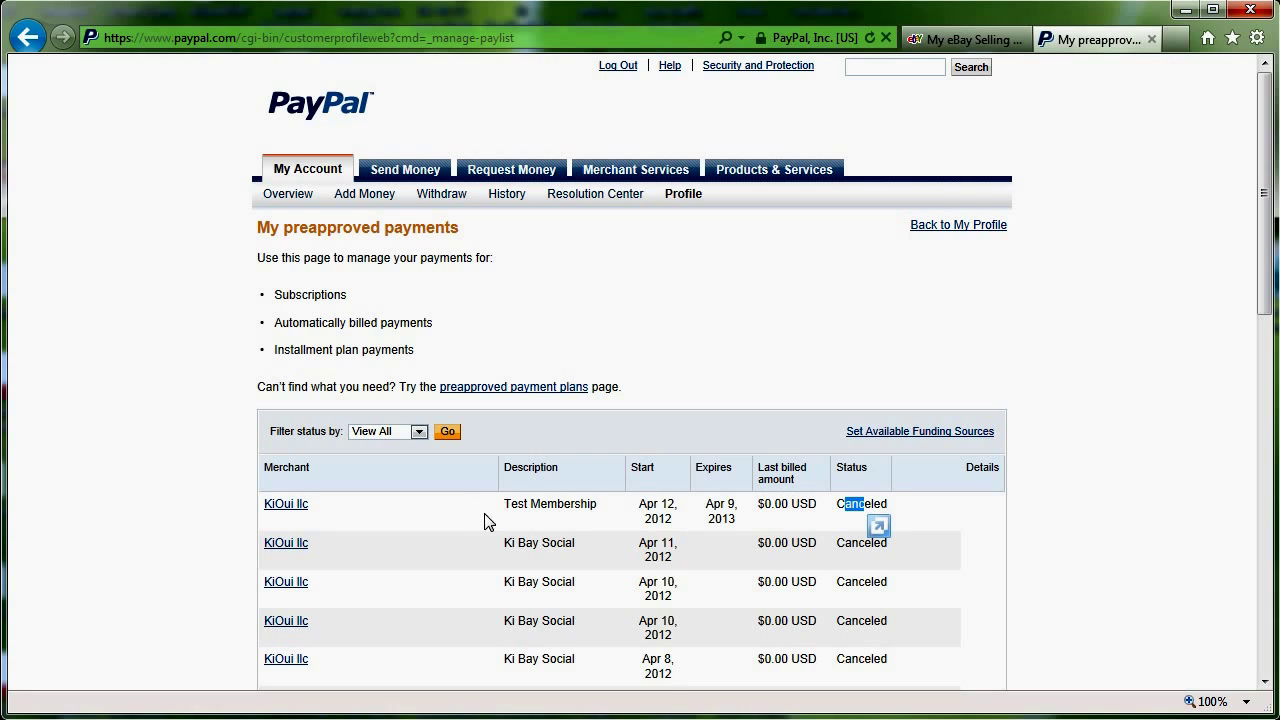
{"action": "left_click", "coordinate": [419, 432]}
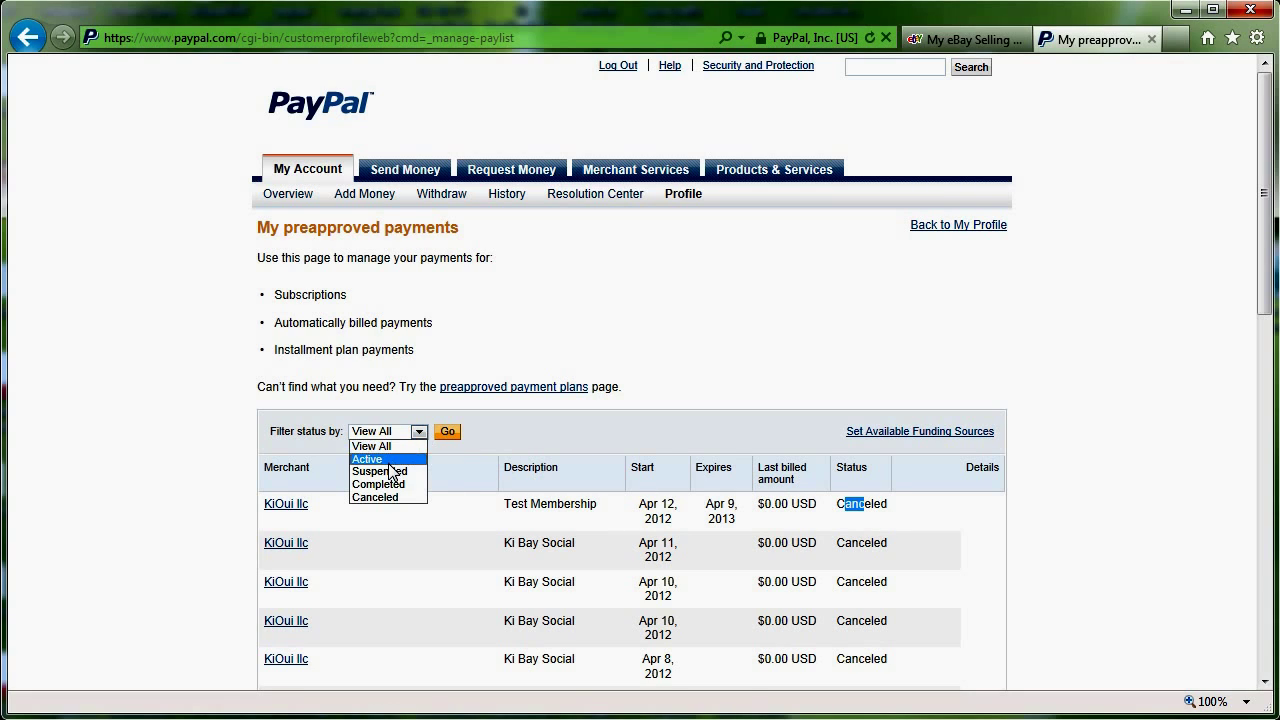
{"action": "left_click", "coordinate": [405, 459]}
{"action": "left_click", "coordinate": [447, 434]}
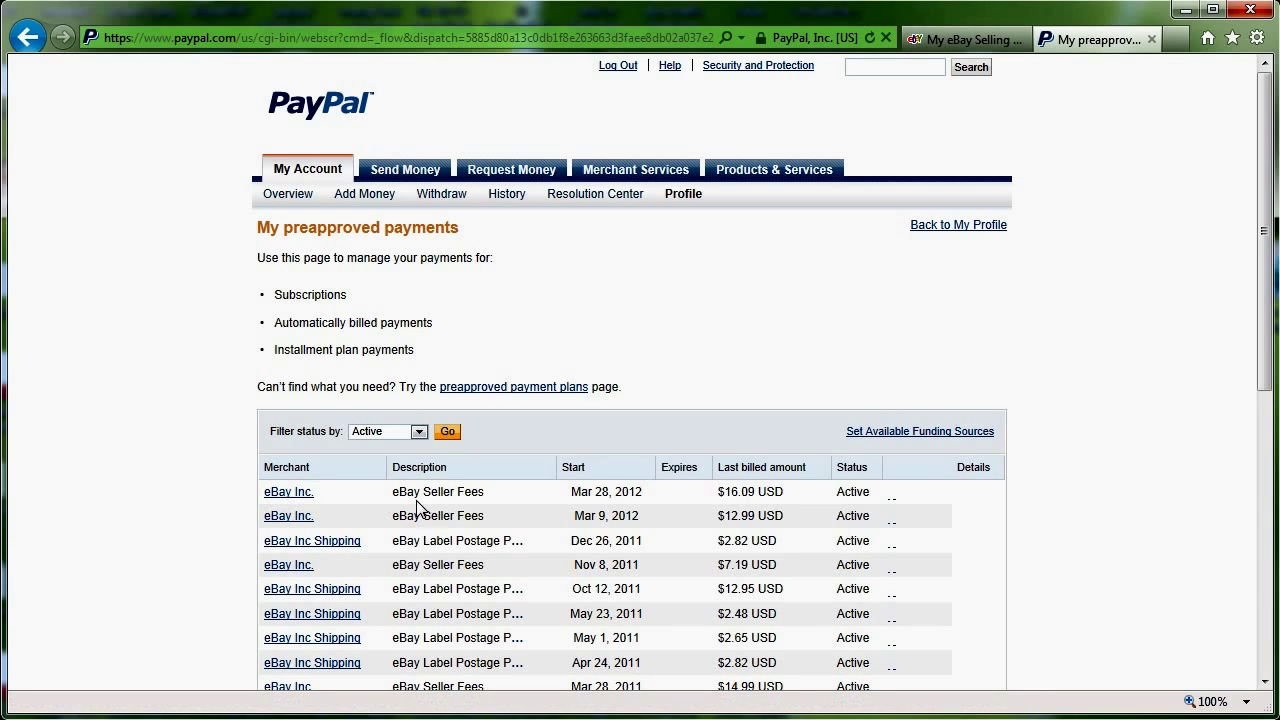
{"action": "left_click_drag", "start_coordinate": [396, 491], "coordinate": [484, 492]}
{"action": "left_click_drag", "start_coordinate": [406, 540], "coordinate": [502, 545]}
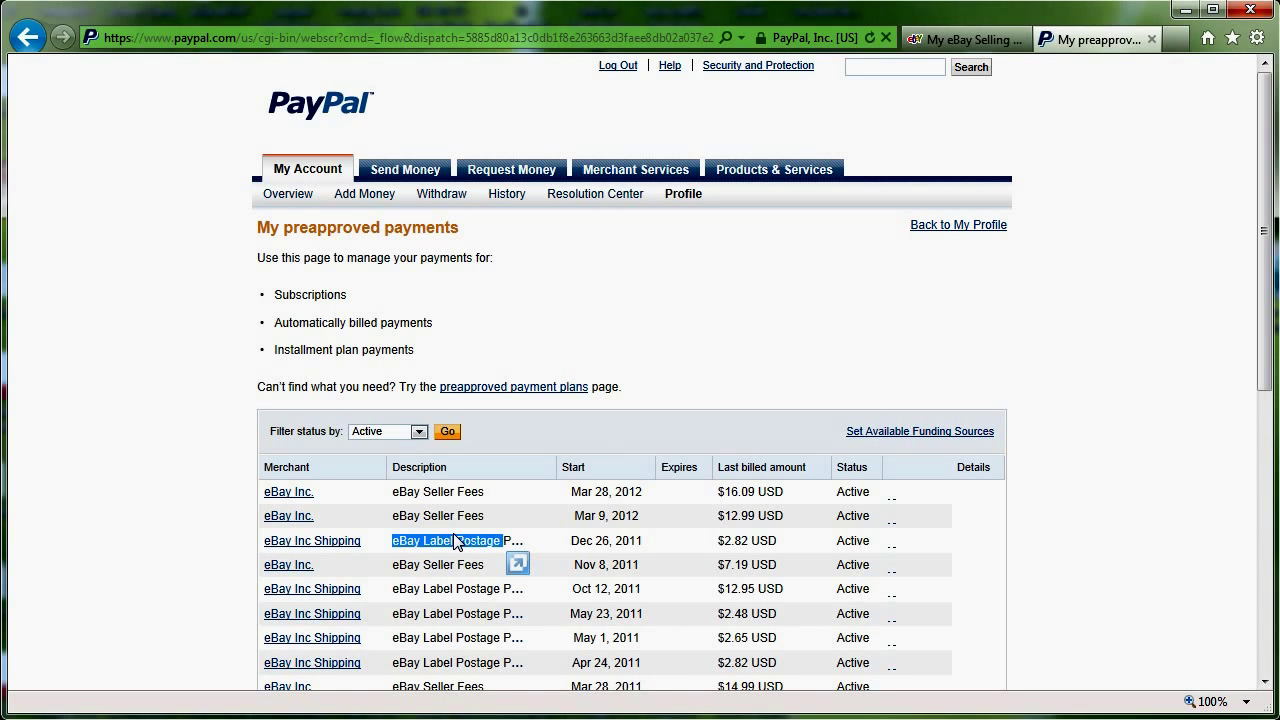
{"action": "scroll", "coordinate": [455, 541], "scroll_direction": "down", "scroll_amount": 3}
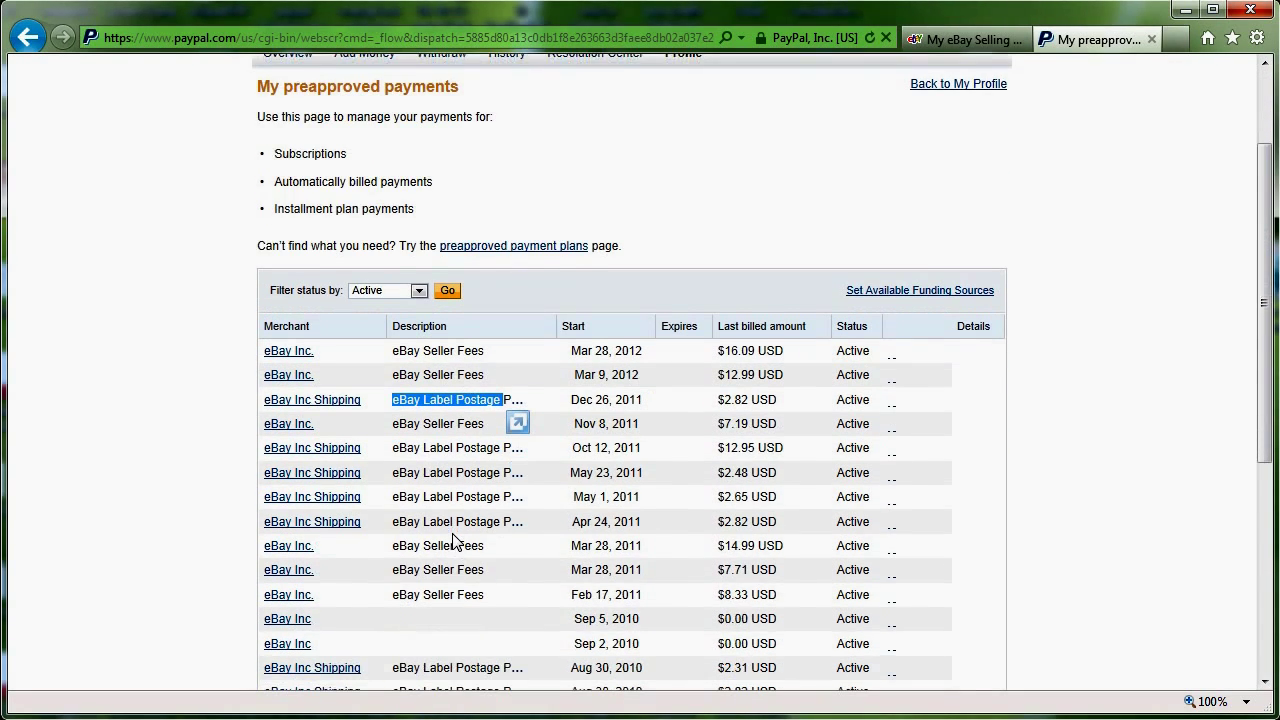
{"action": "scroll", "coordinate": [455, 541], "scroll_direction": "down", "scroll_amount": 2}
{"action": "scroll", "coordinate": [452, 541], "scroll_direction": "down", "scroll_amount": 2}
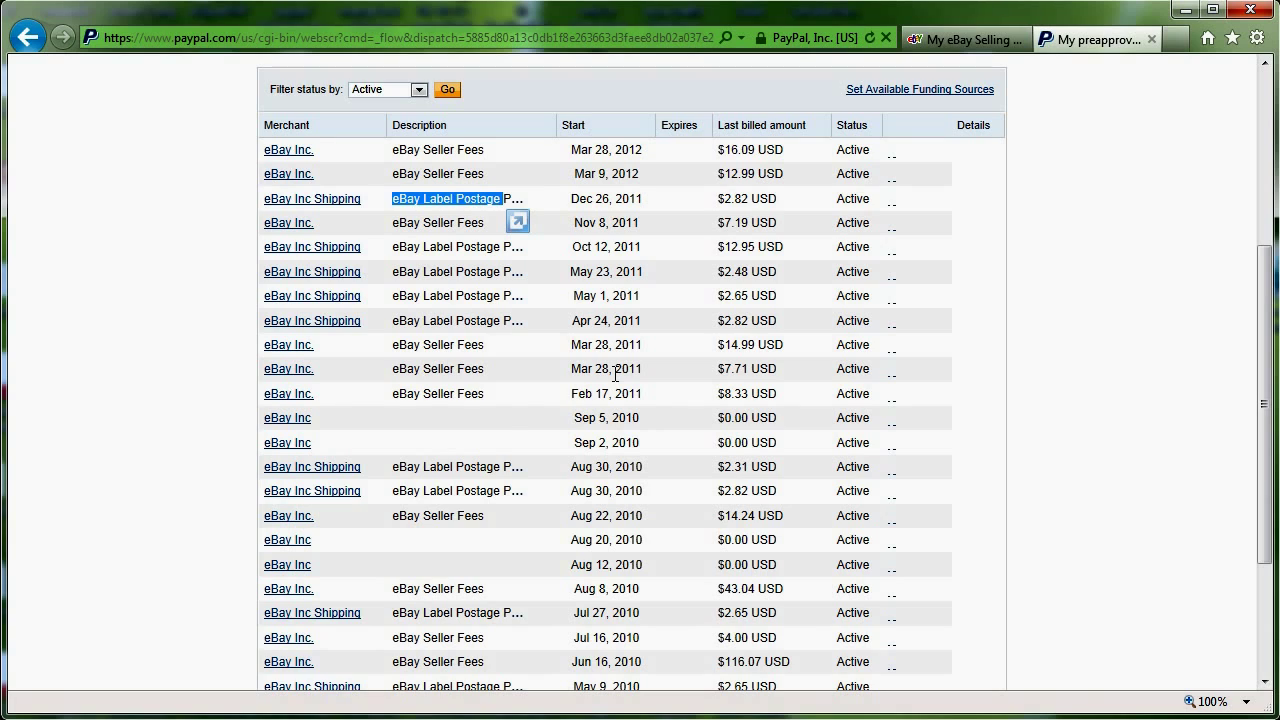
{"action": "scroll", "coordinate": [615, 374], "scroll_direction": "down", "scroll_amount": 3}
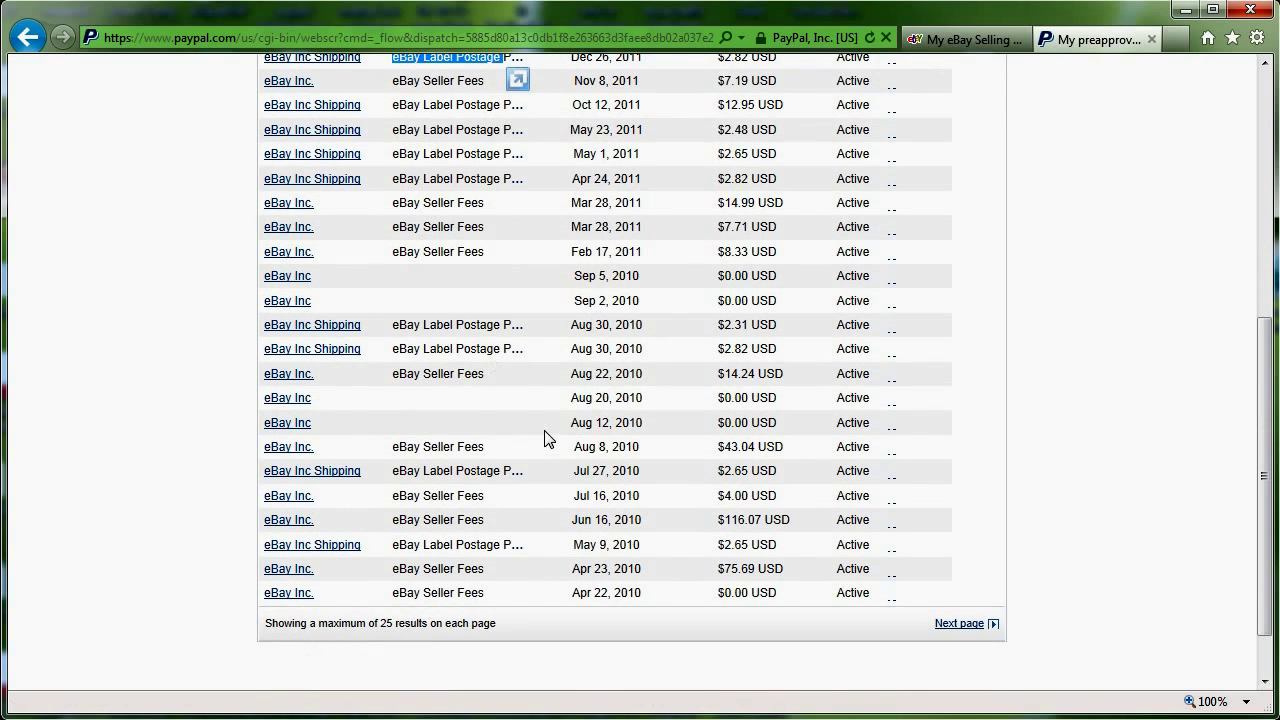
{"action": "scroll", "coordinate": [545, 436], "scroll_direction": "up", "scroll_amount": 3}
{"action": "scroll", "coordinate": [548, 440], "scroll_direction": "up", "scroll_amount": 1}
Filter the preapproved payments list to Canceled status
{"action": "left_click", "coordinate": [385, 161]}
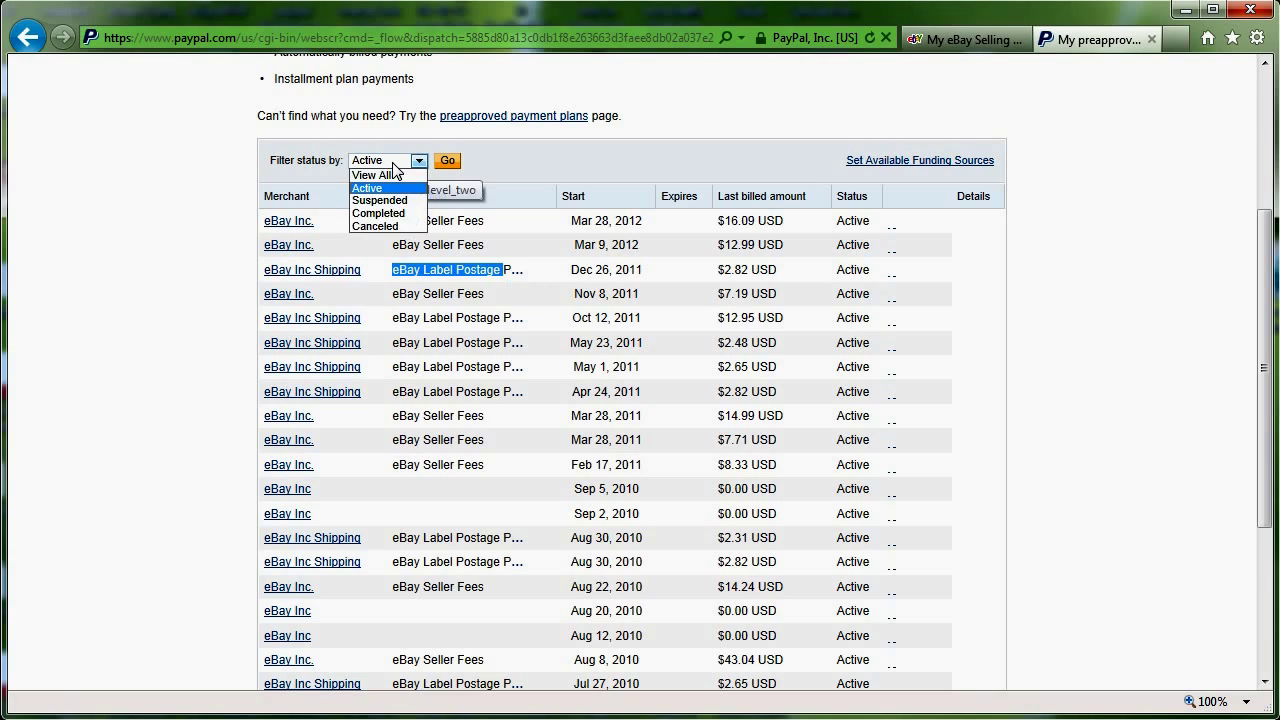
{"action": "left_click", "coordinate": [383, 225]}
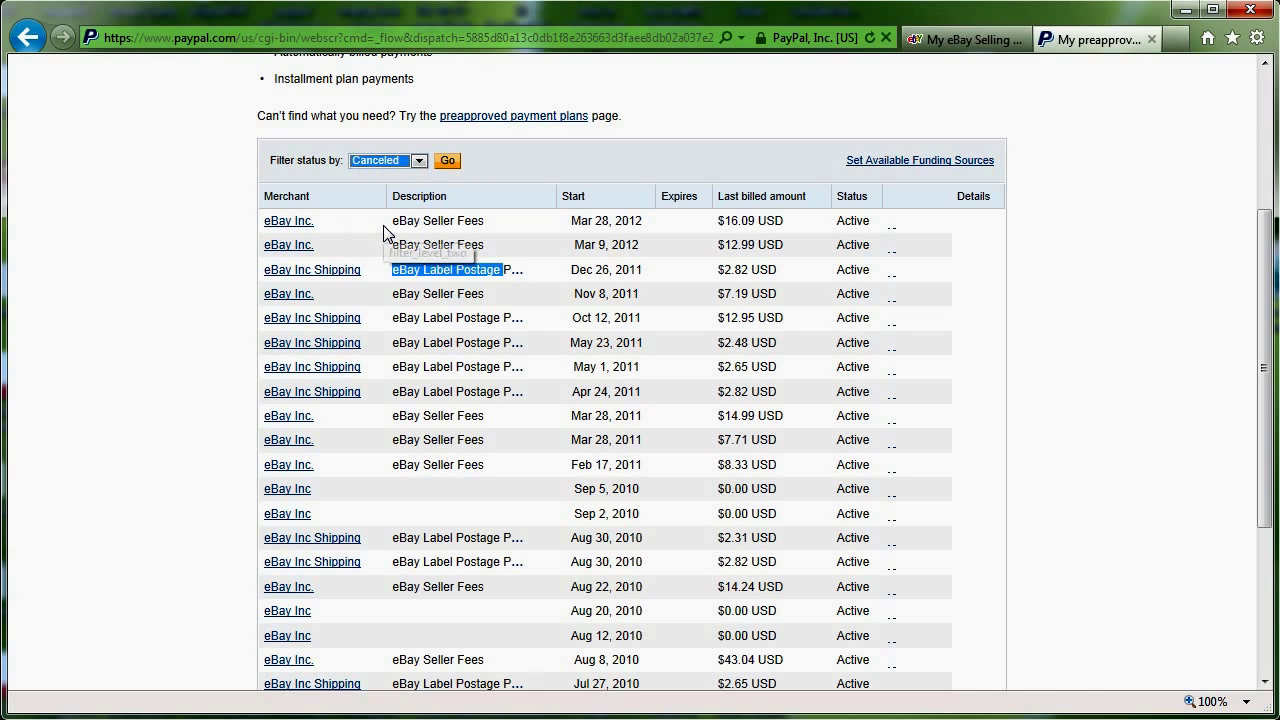
{"action": "left_click", "coordinate": [446, 163]}
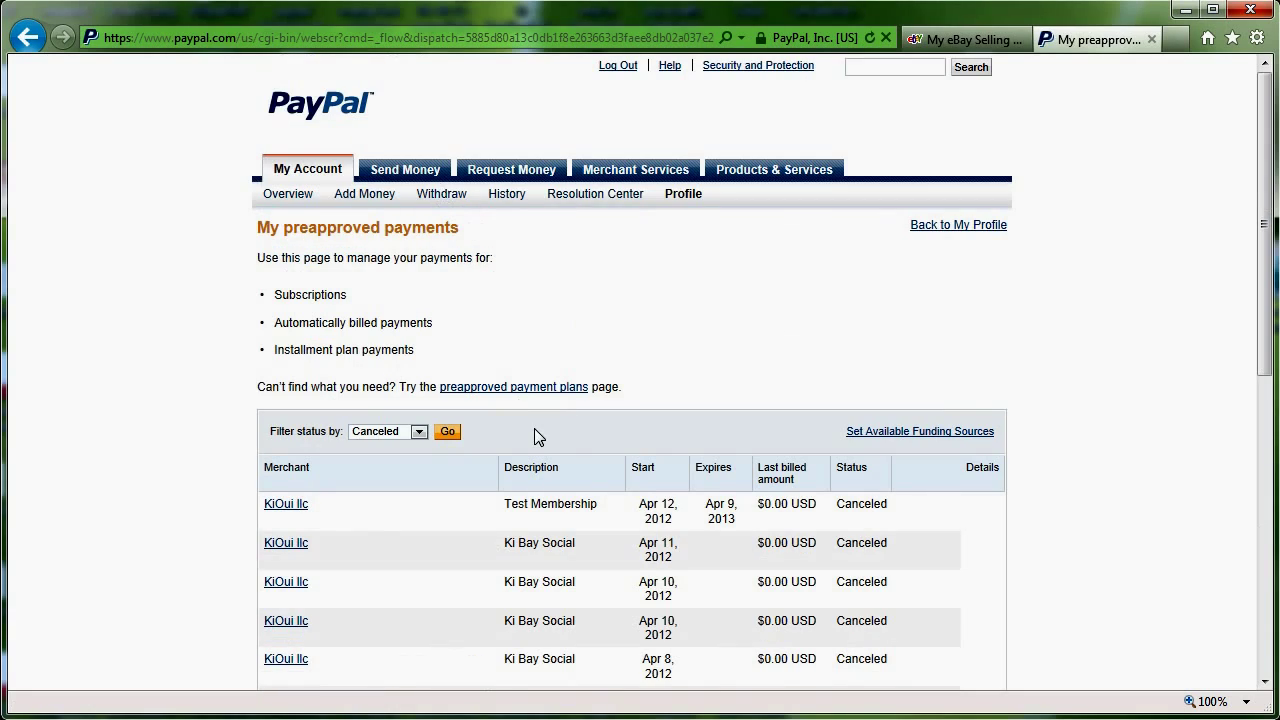
{"action": "scroll", "coordinate": [531, 429], "scroll_direction": "down", "scroll_amount": 3}
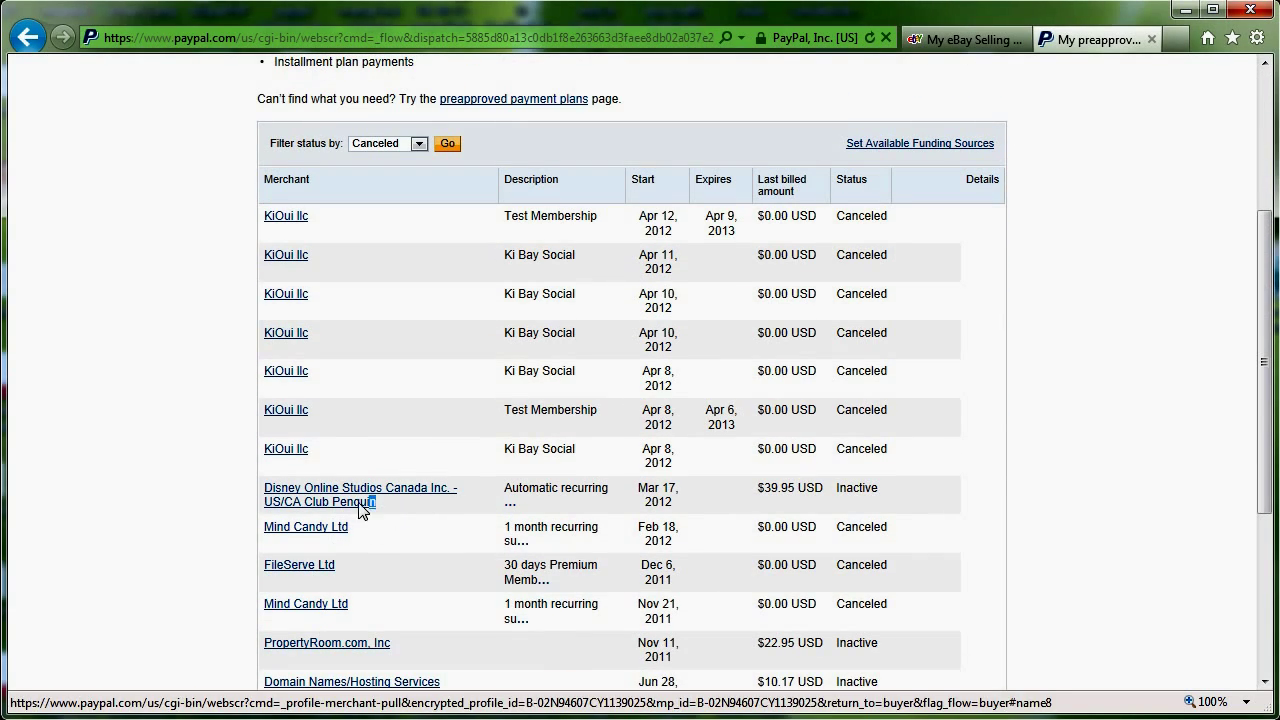
Review the Club Penguin agreement (39.95 last billed) and open its billing details
{"action": "mouse_move", "coordinate": [366, 503]}
{"action": "left_mouse_down"}
{"action": "mouse_move", "coordinate": [325, 507]}
{"action": "mouse_move", "coordinate": [350, 497]}
{"action": "left_mouse_up"}
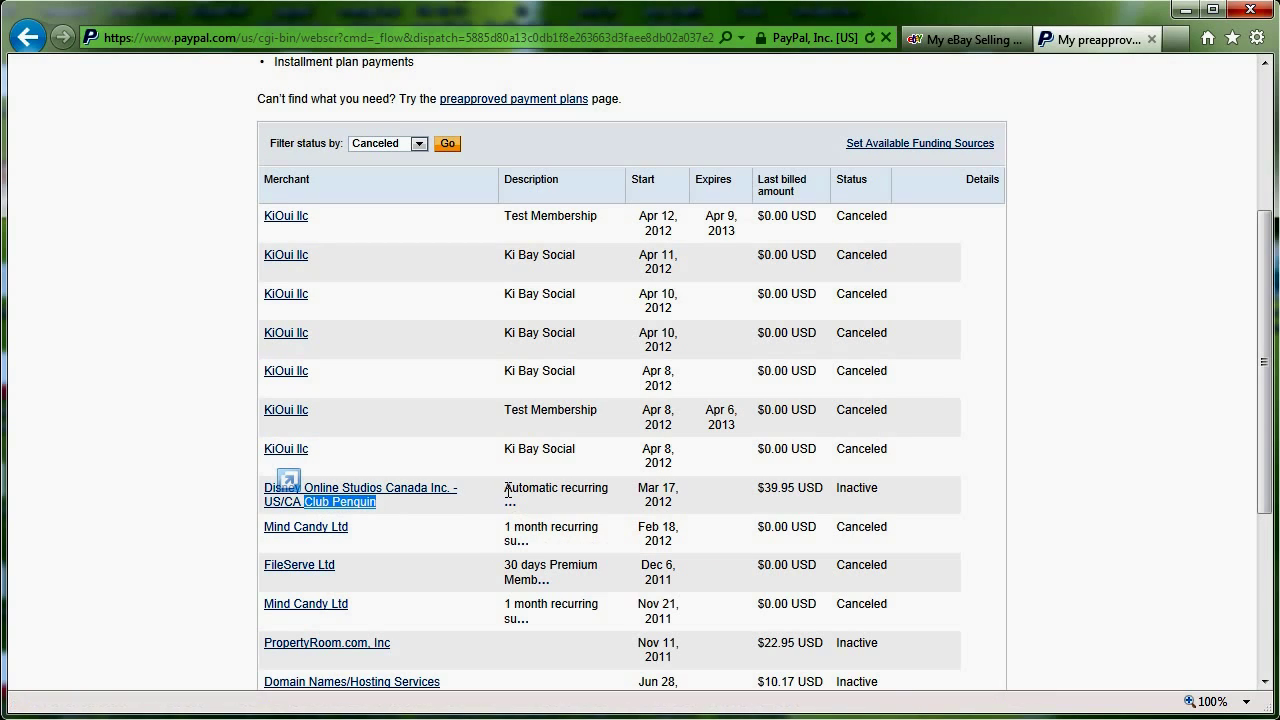
{"action": "left_click_drag", "start_coordinate": [508, 491], "coordinate": [603, 492]}
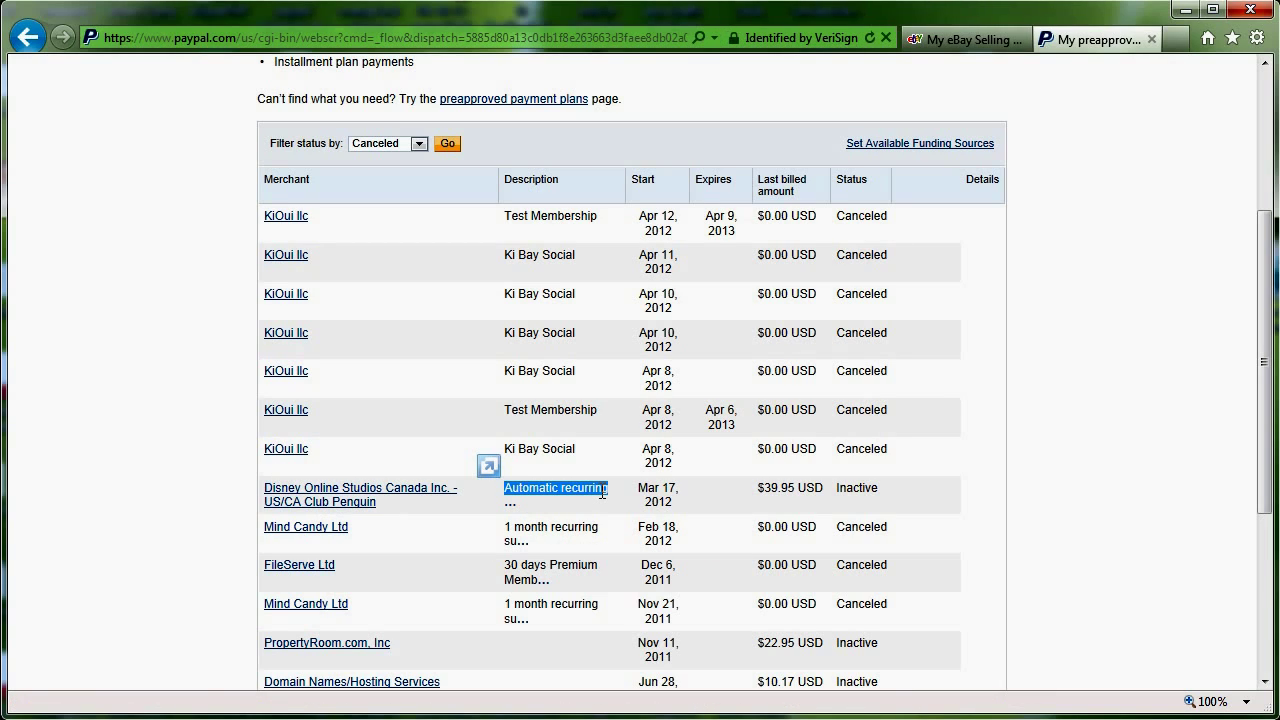
{"action": "left_click", "coordinate": [773, 484]}
{"action": "double_click", "coordinate": [773, 484]}
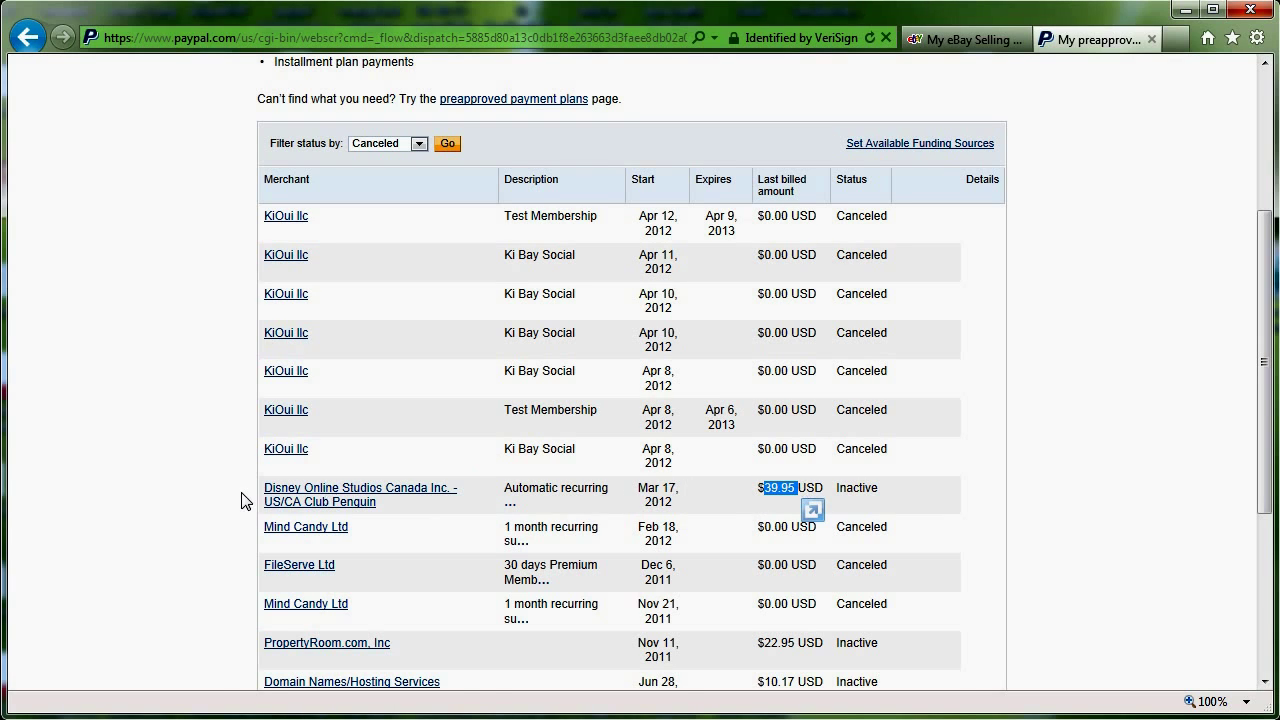
{"action": "left_click", "coordinate": [287, 492]}
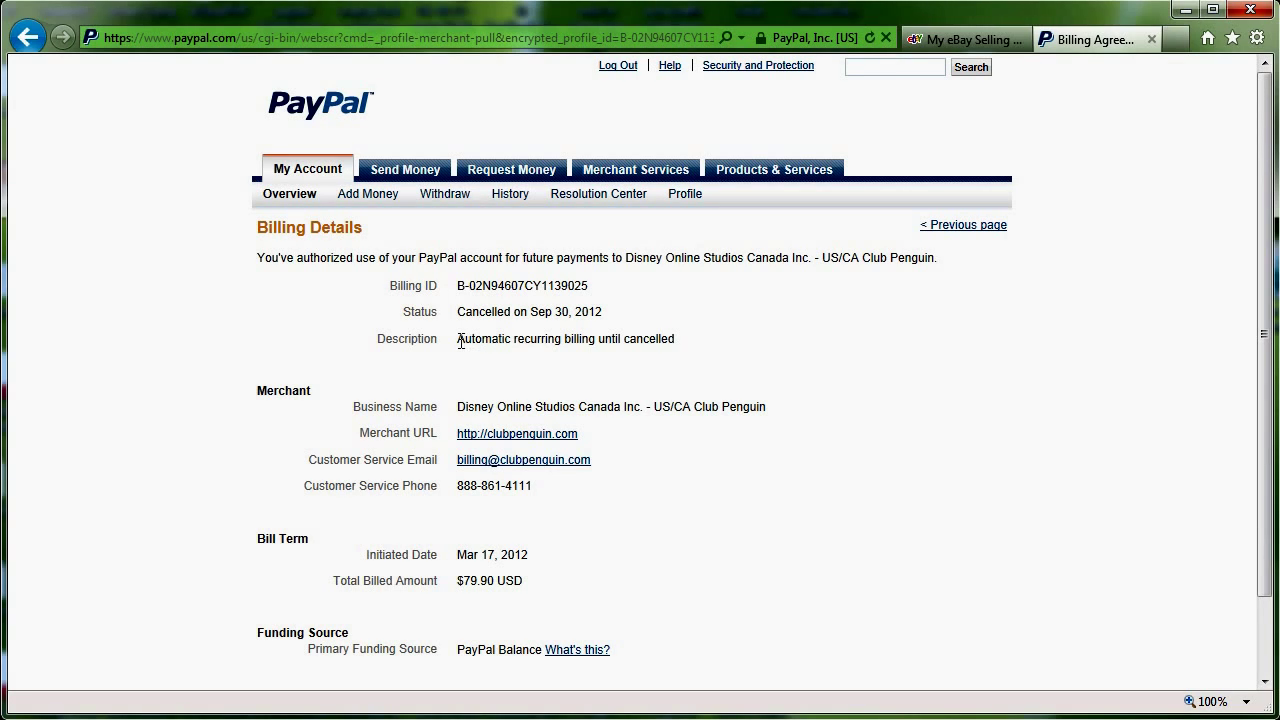
Go back from the Club Penguin billing details and reload the expired preapproved payments page
{"action": "left_click_drag", "start_coordinate": [459, 341], "coordinate": [595, 357]}
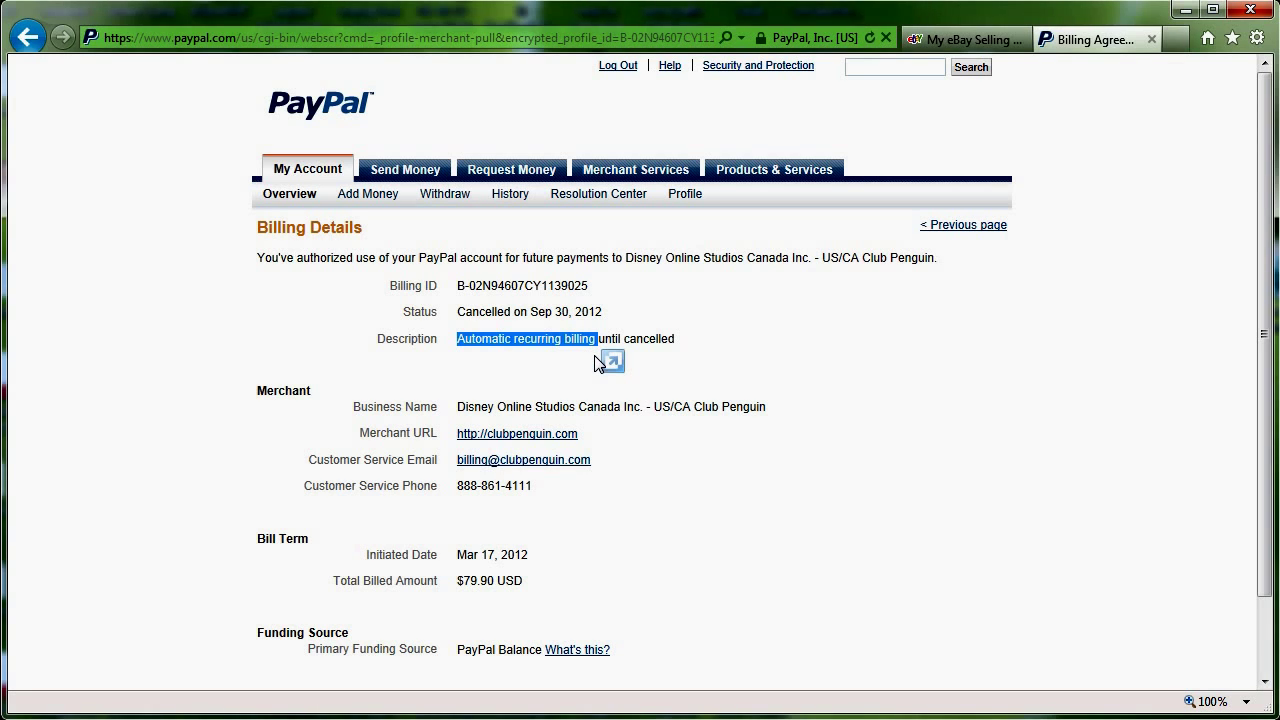
{"action": "left_click_drag", "start_coordinate": [595, 357], "coordinate": [595, 363]}
{"action": "key", "text": "BackSpace"}
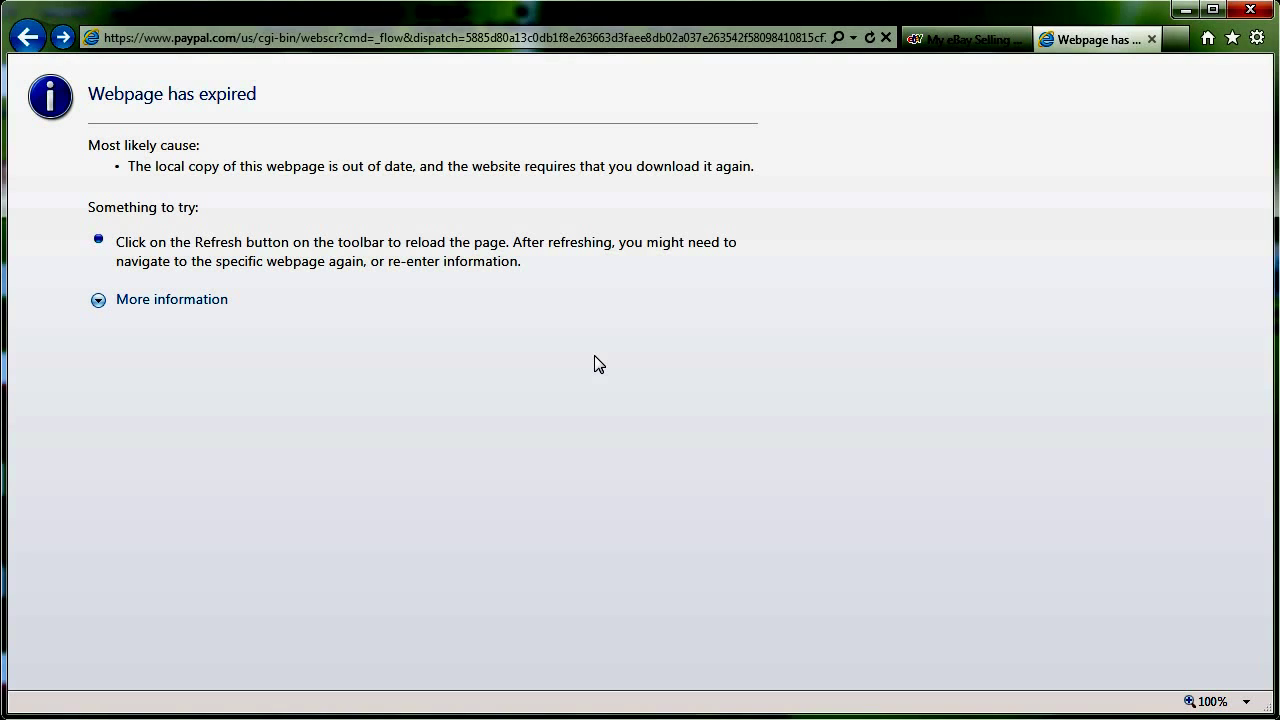
{"action": "key", "text": "F5"}
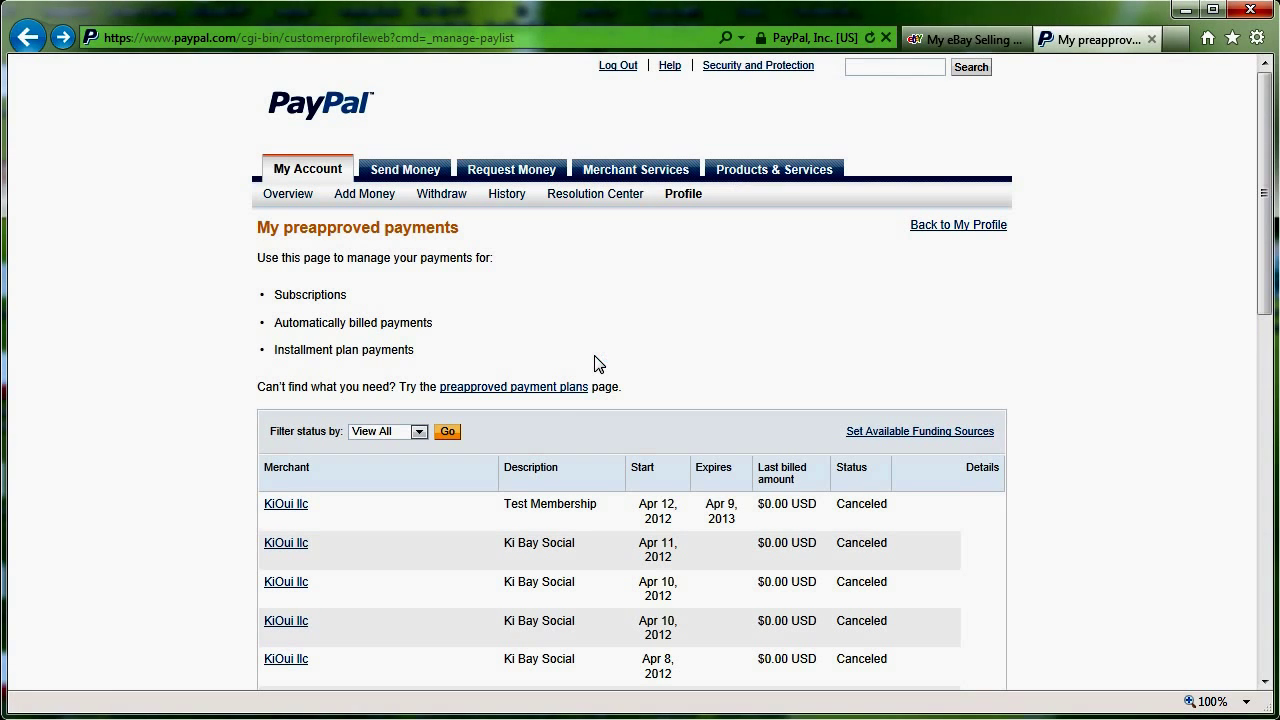
{"action": "scroll", "coordinate": [500, 565], "scroll_direction": "down", "scroll_amount": 3}
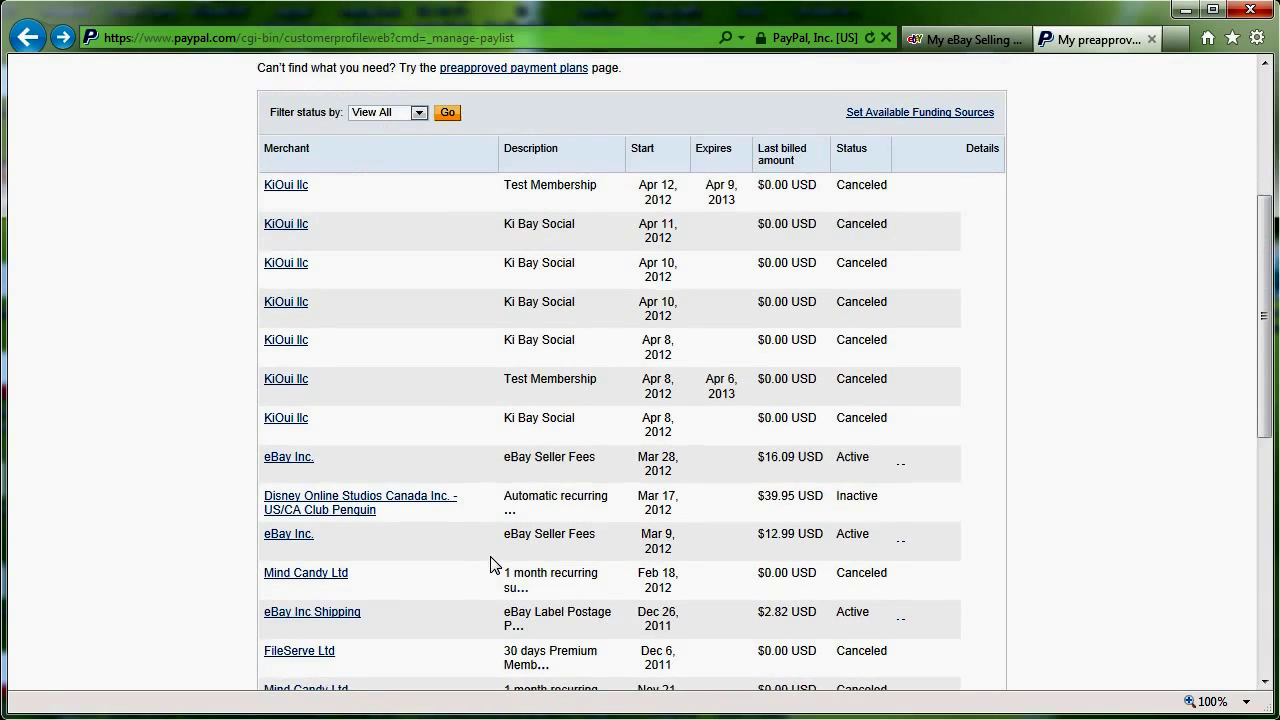
{"action": "scroll", "coordinate": [490, 565], "scroll_direction": "down", "scroll_amount": 1}
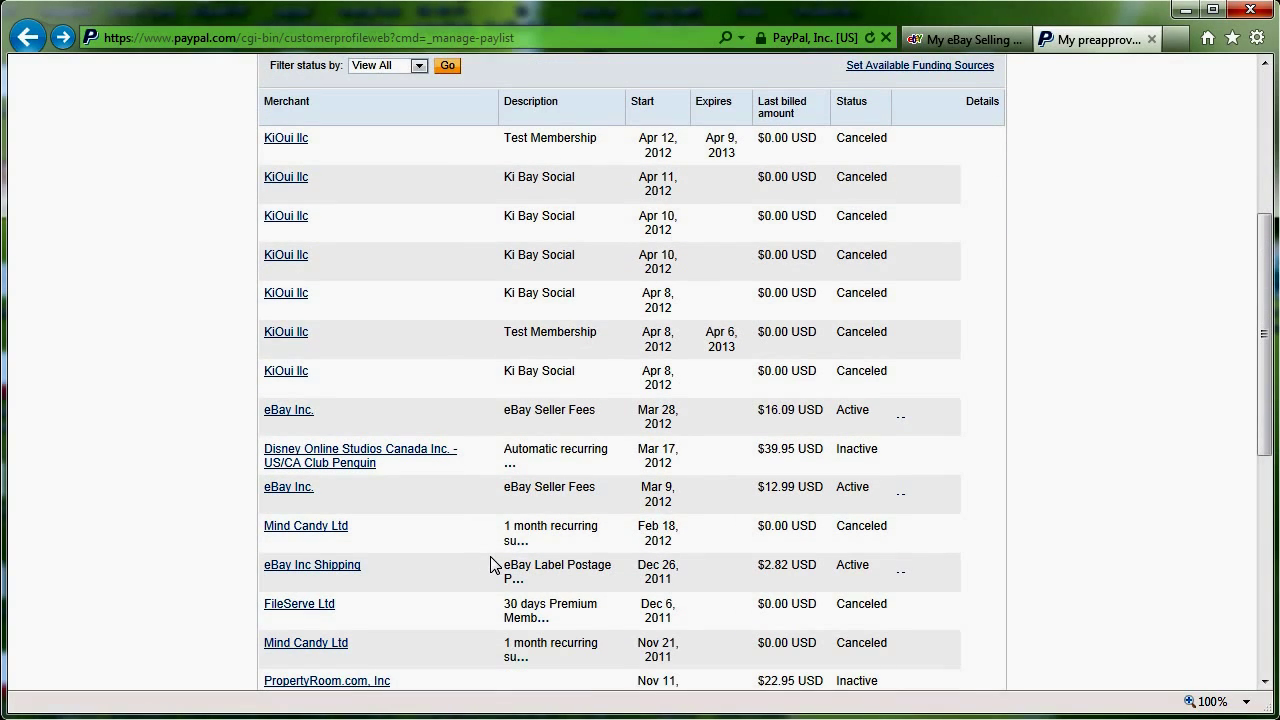
{"action": "left_click", "coordinate": [320, 573]}
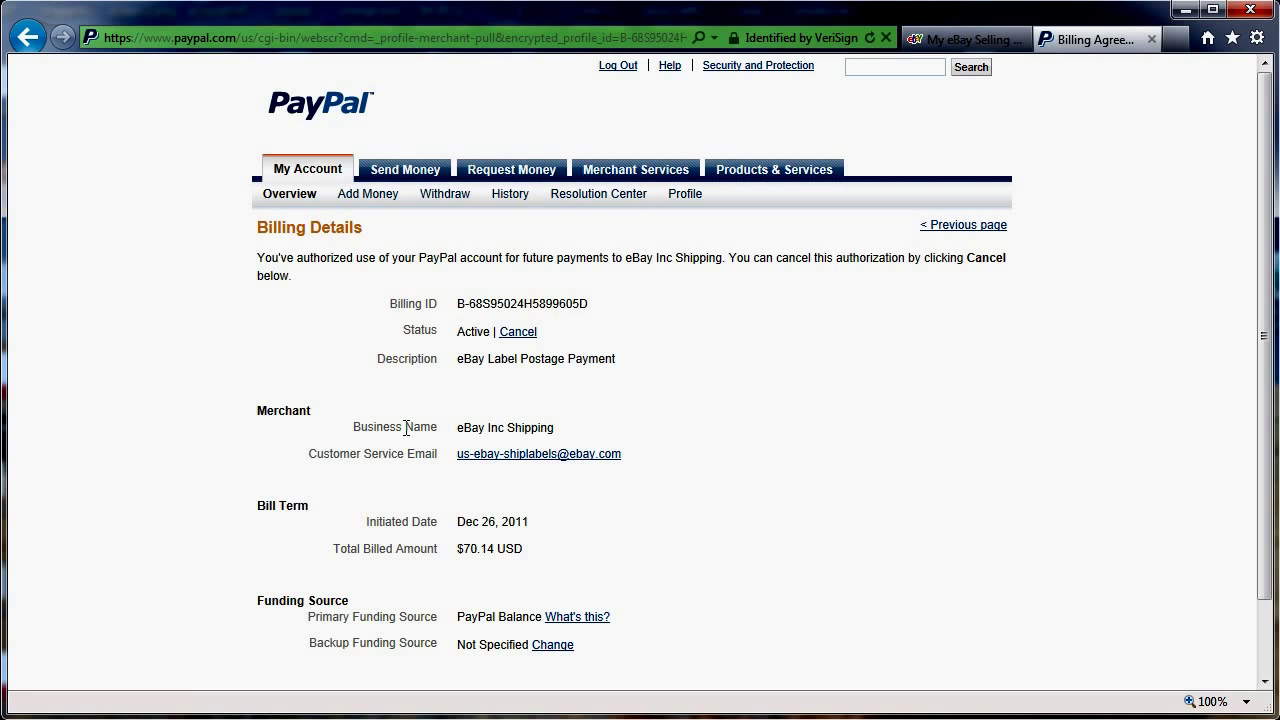
{"action": "key", "text": "BackSpace"}
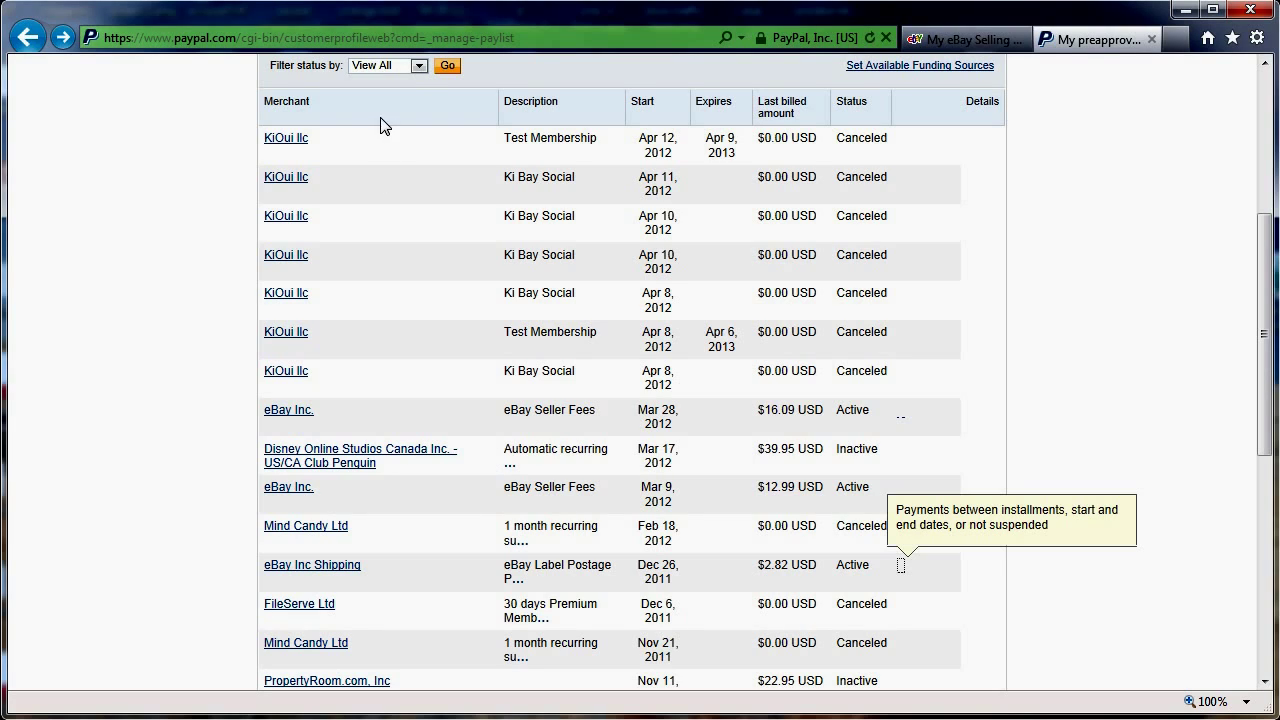
Filter the preapproved payments to Active, leaving the two eBay Inc. agreements
{"action": "left_click", "coordinate": [407, 65]}
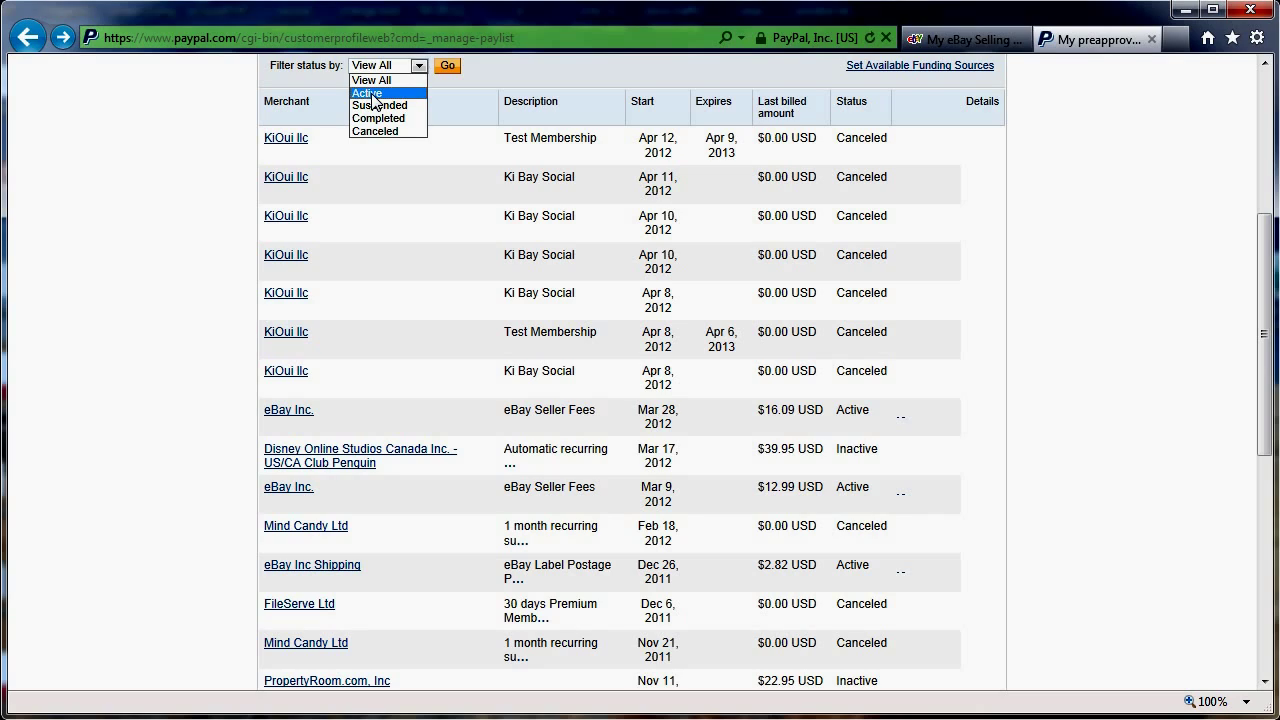
{"action": "left_click", "coordinate": [371, 93]}
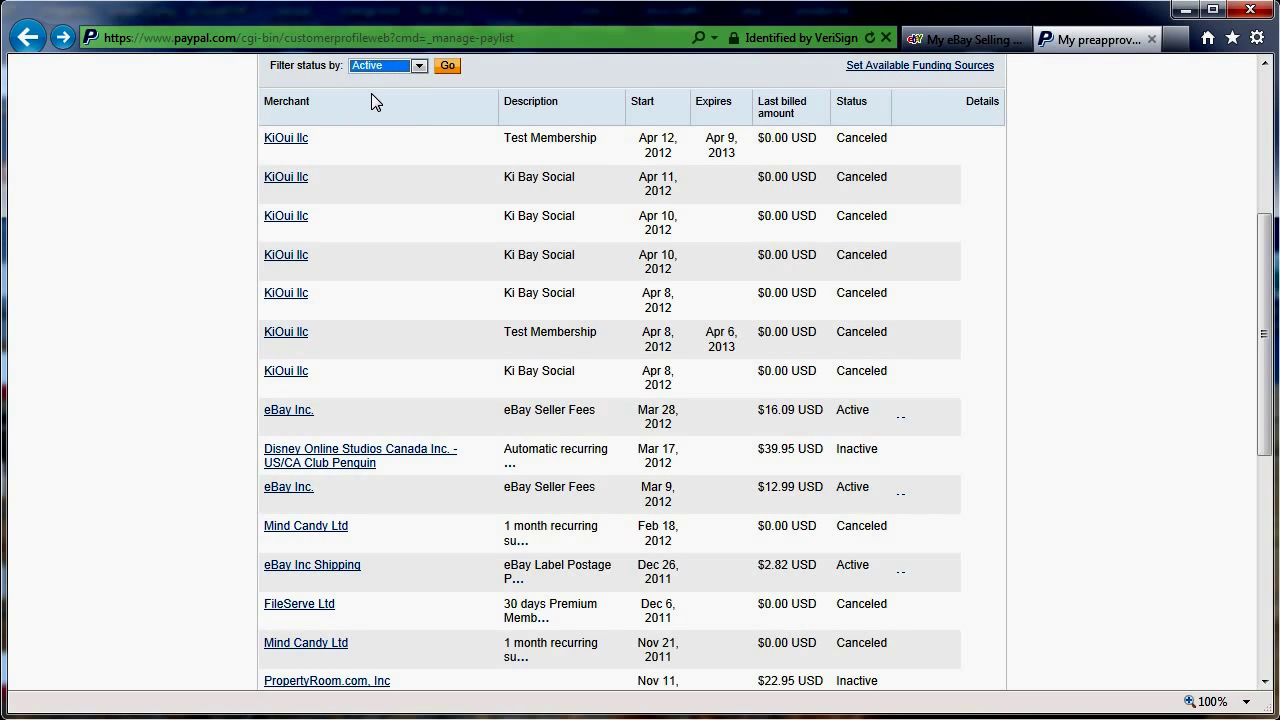
{"action": "left_click", "coordinate": [443, 70]}
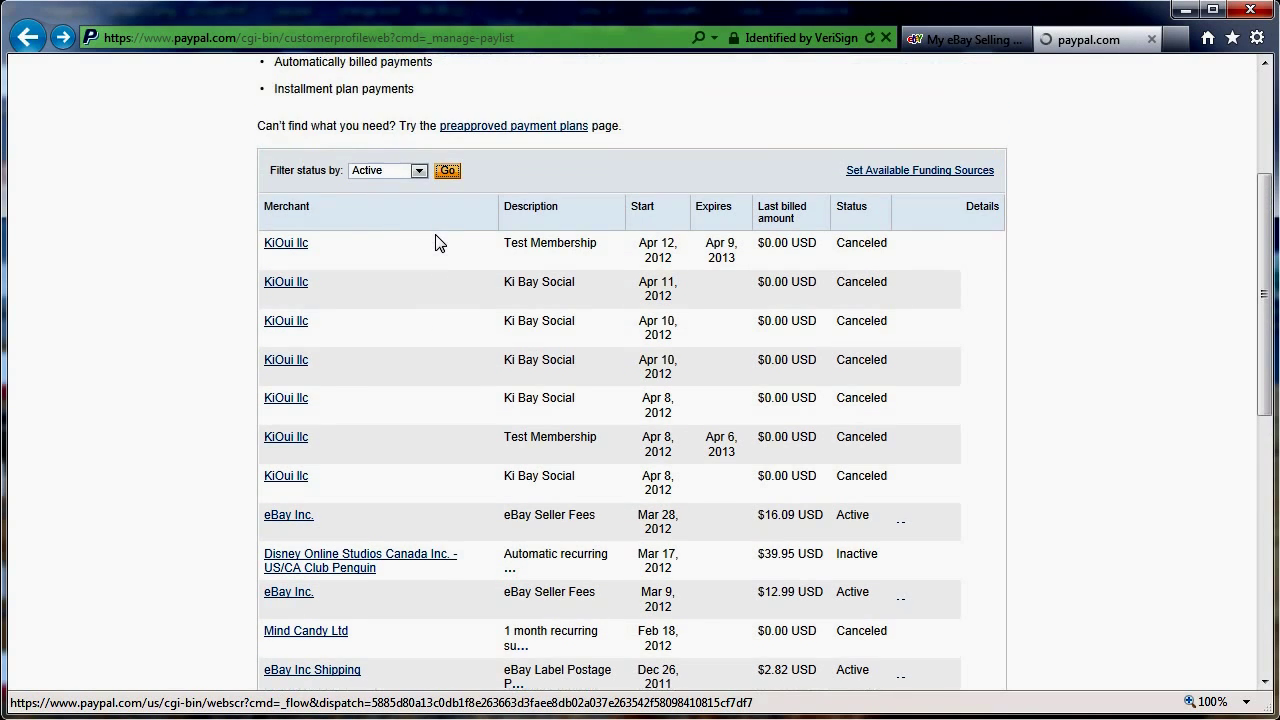
{"action": "scroll", "coordinate": [435, 238], "scroll_direction": "down", "scroll_amount": 3}
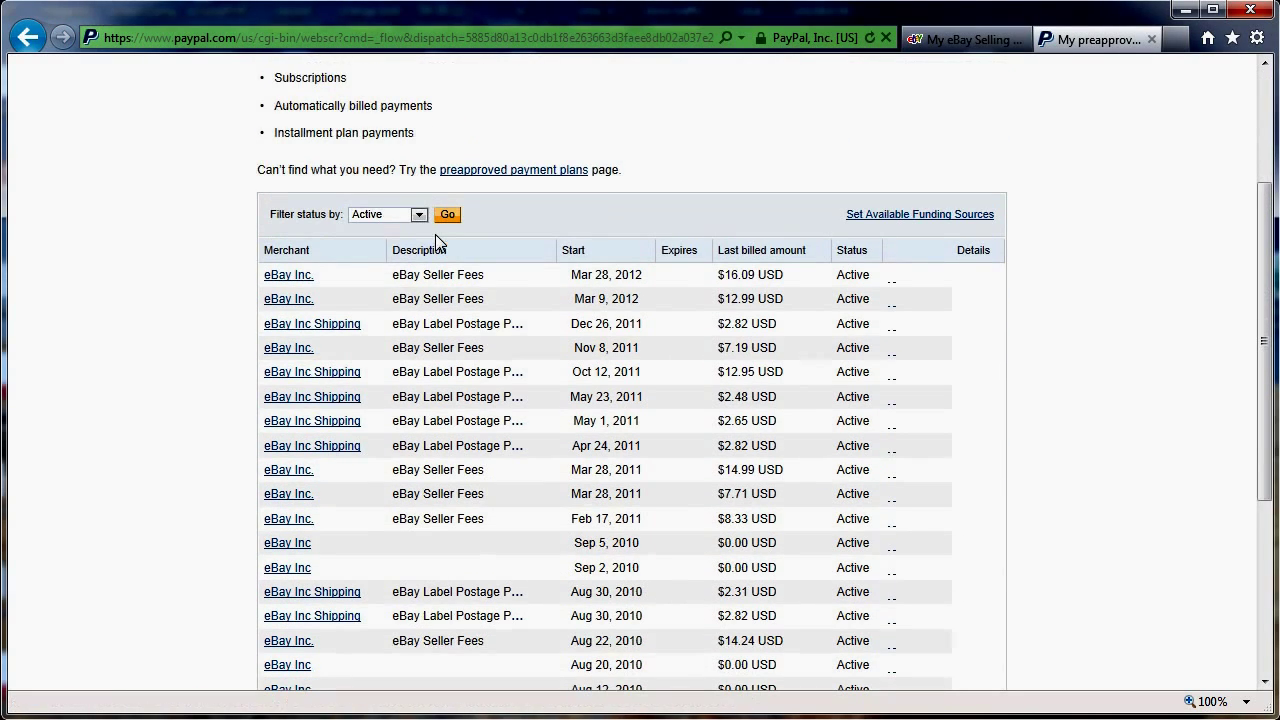